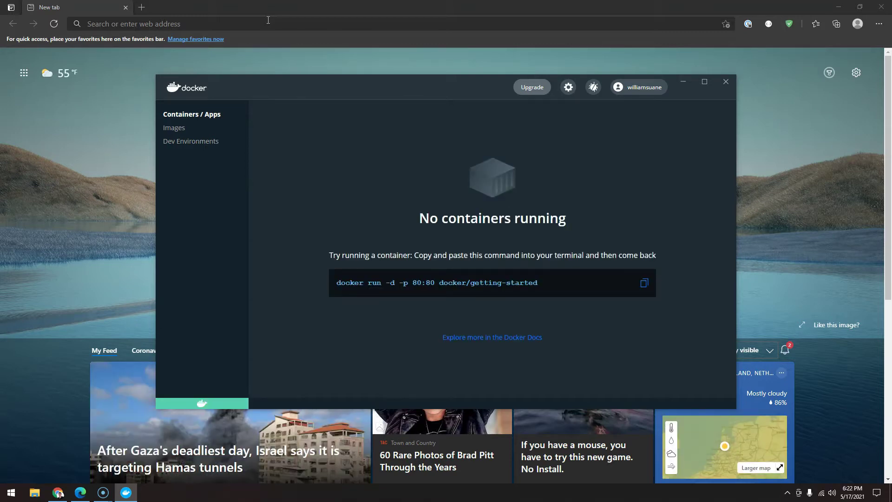
Step: Click into the browser's address bar to begin a web search
left_click(268, 20)
Step: Search Google for 'workbench', refine to 'workbench mysql', and open the official mysql.com Workbench page
type("workben")
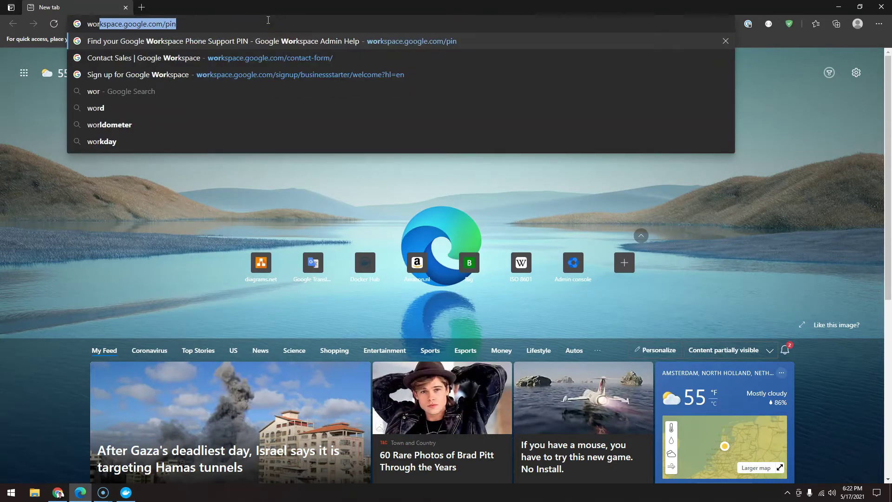
type("ch")
key("Return")
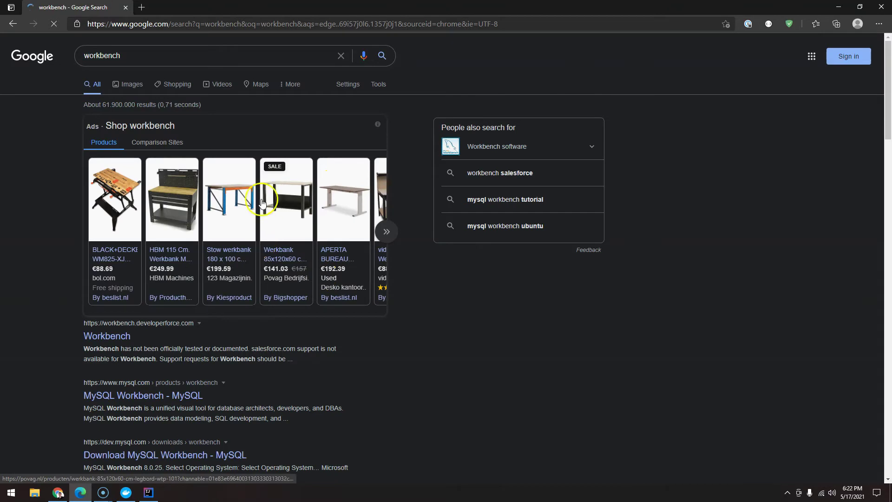
left_click(227, 54)
type("m")
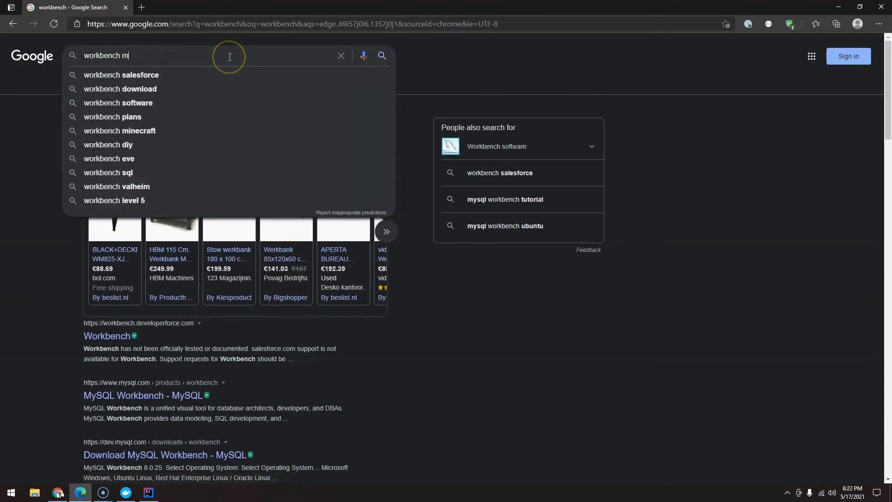
type("ysql")
key("Return")
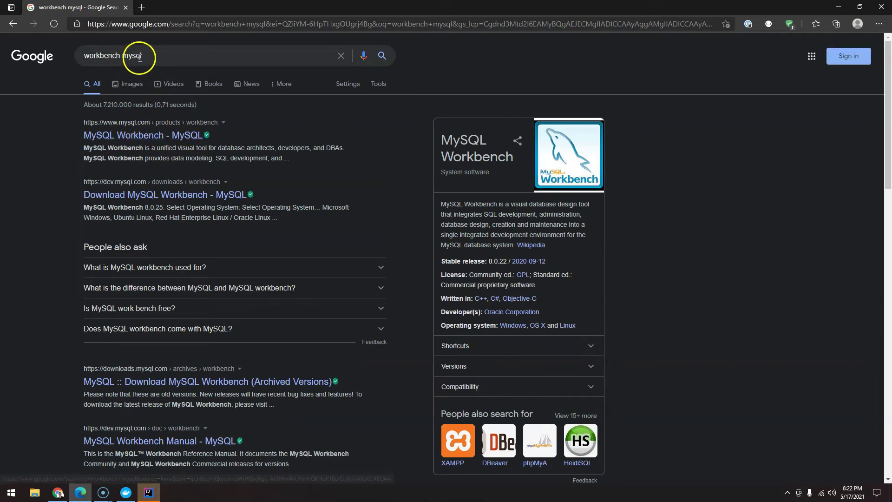
left_click(149, 135)
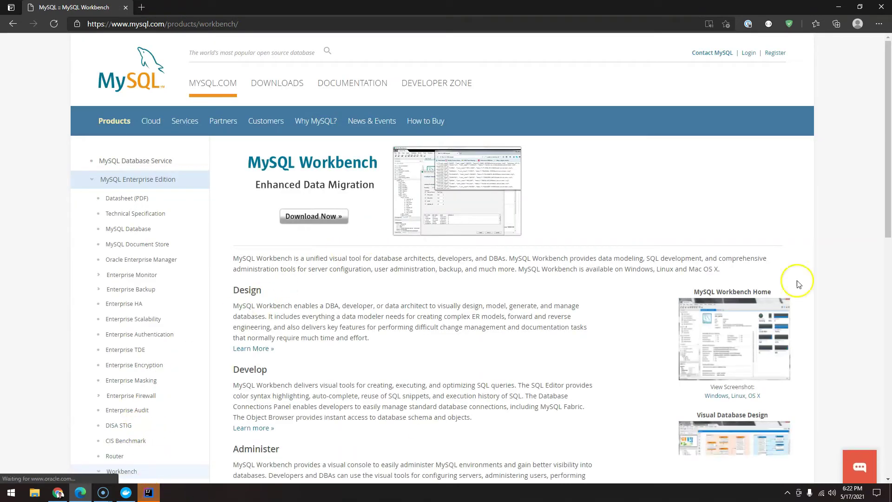
key("alt+Tab")
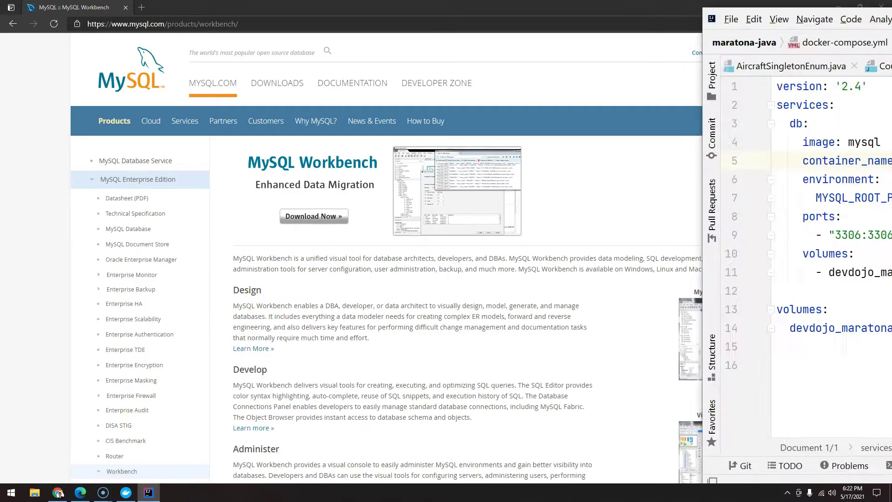
Step: Run docker-compose up in IntelliJ's terminal so the MySQL container is ready on port 3306
left_click(450, 155)
left_click(243, 286)
left_click(223, 462)
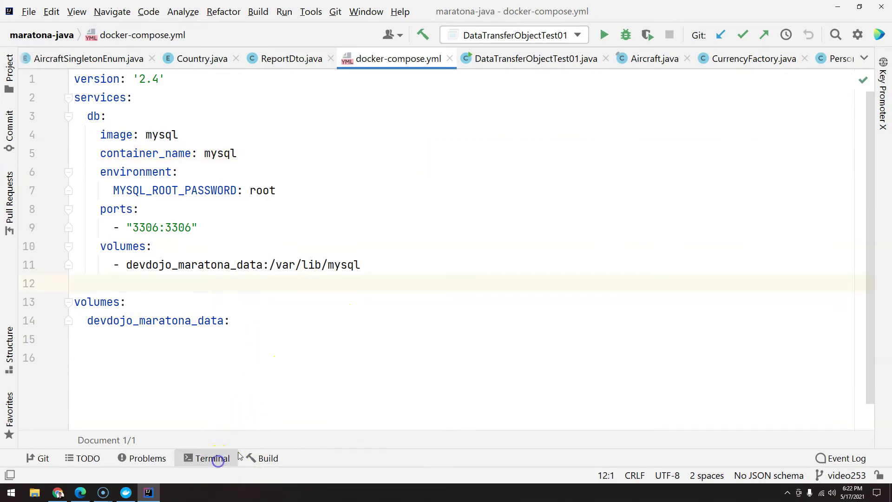
left_click(787, 493)
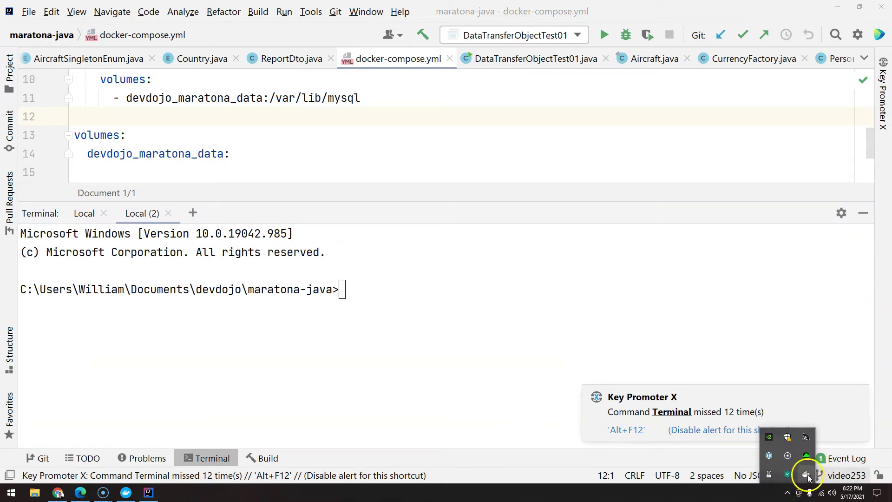
left_click(400, 280)
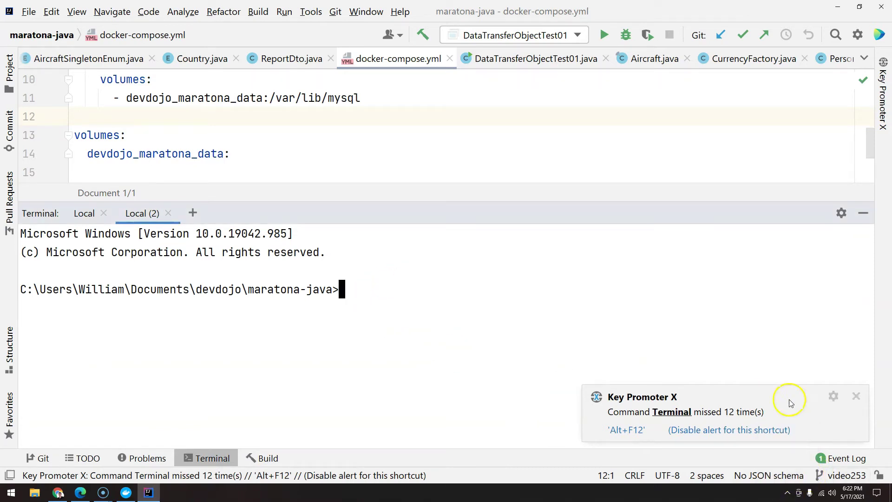
left_click(858, 396)
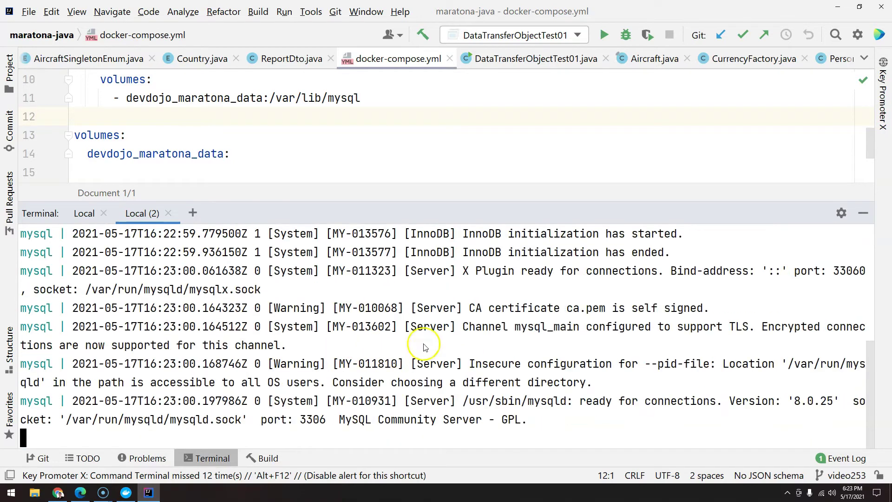
left_click(80, 492)
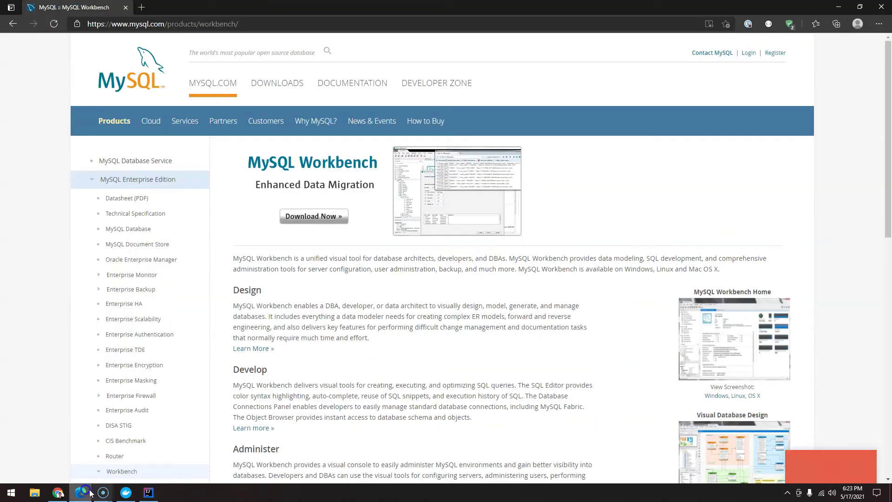
Step: Download the MySQL Workbench 8.0.25 Windows 64-bit MSI installer without signing in
left_click(306, 217)
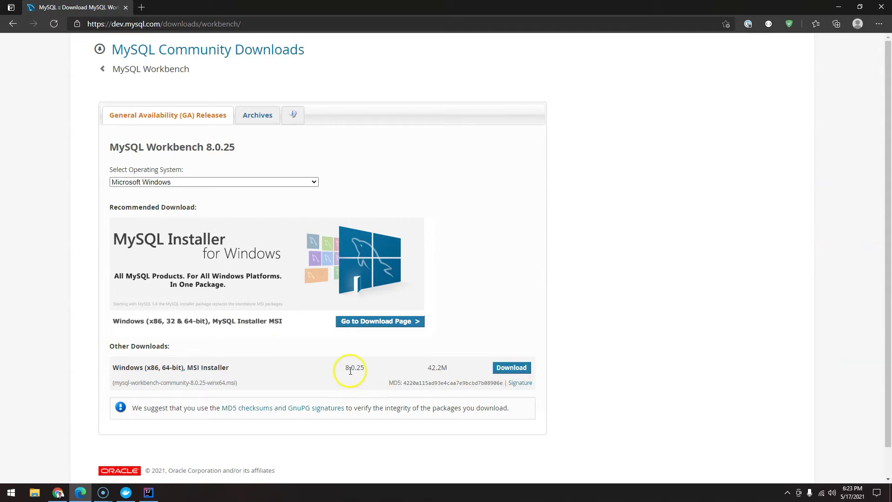
left_click(500, 368)
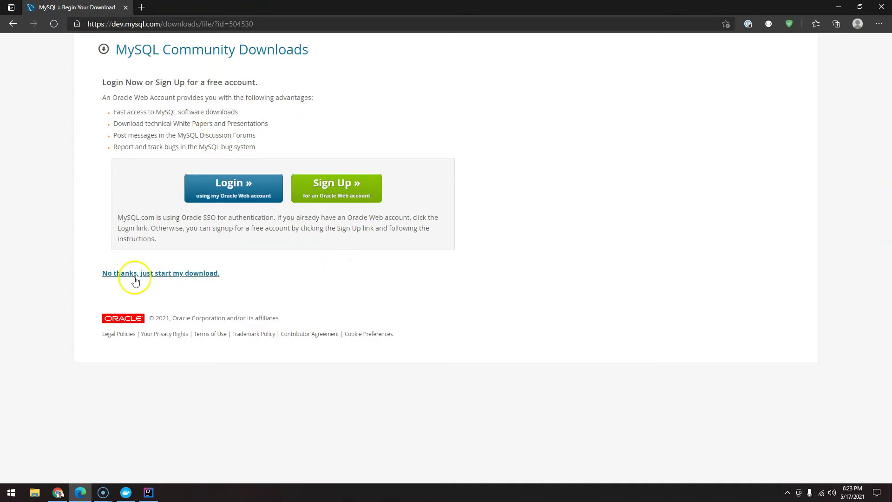
left_click(157, 274)
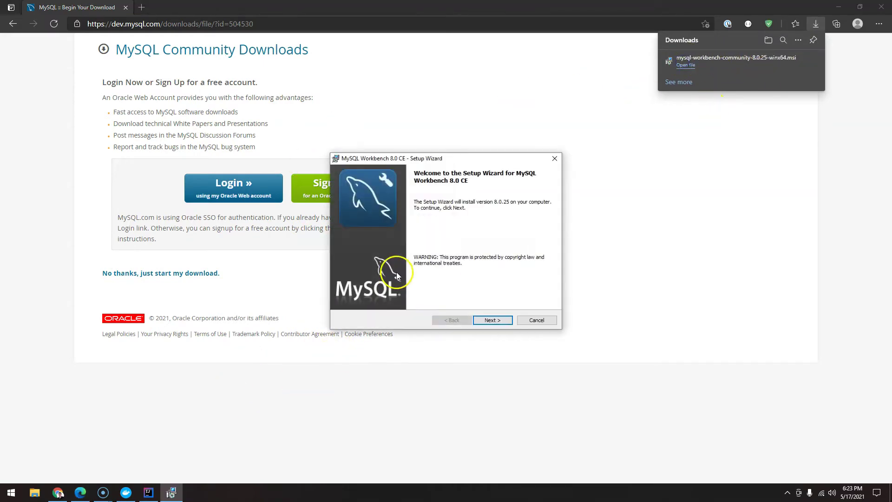
Step: Run the installer with the default install folder and Complete setup type
left_click(496, 321)
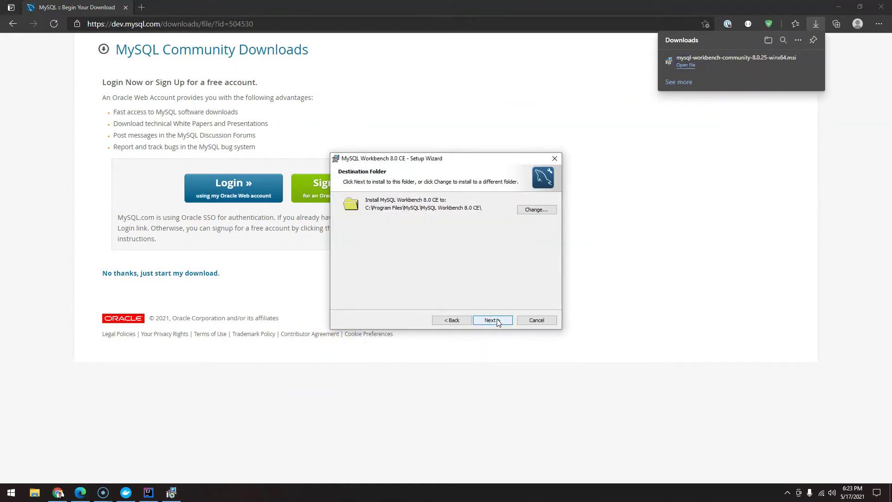
left_click(497, 321)
left_click(491, 320)
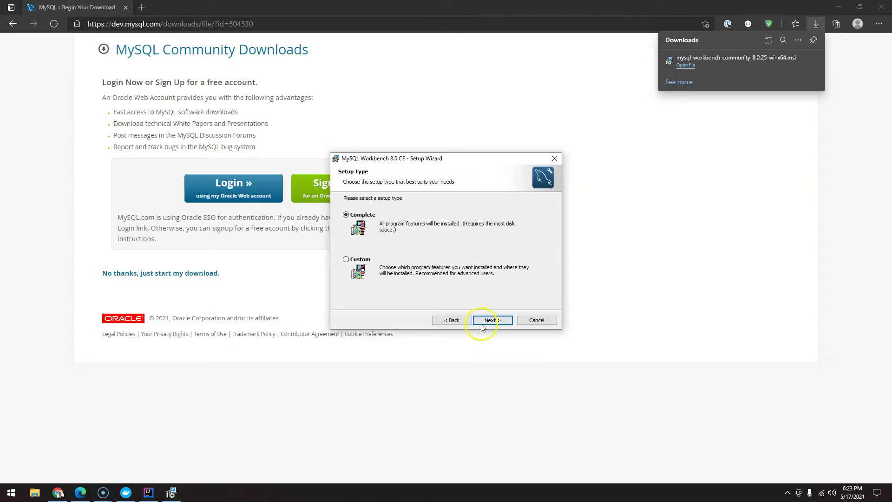
left_click(500, 318)
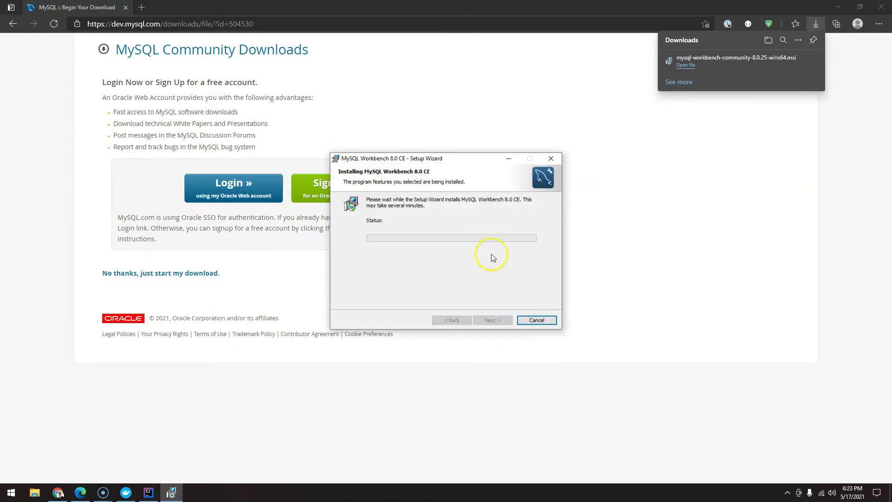
left_click(149, 491)
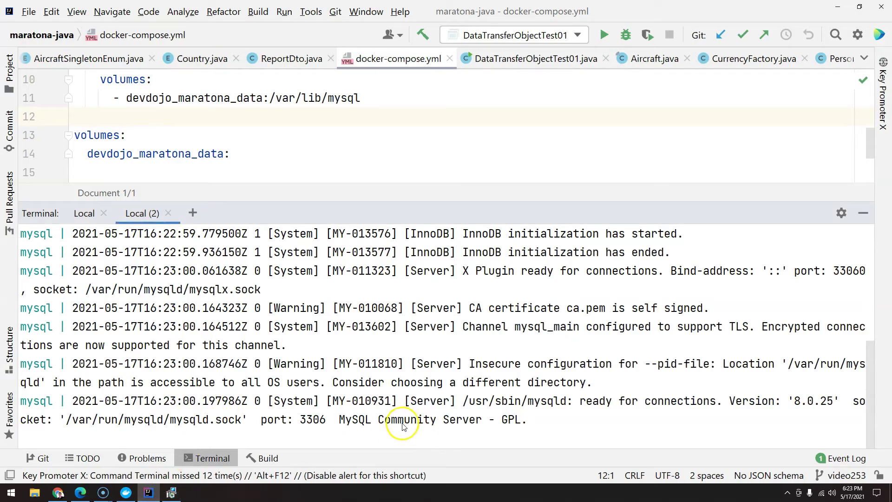
Step: Highlight 'MySQL Community Server' and the port 3306 in the container's terminal log
left_click_drag(326, 419, 480, 420)
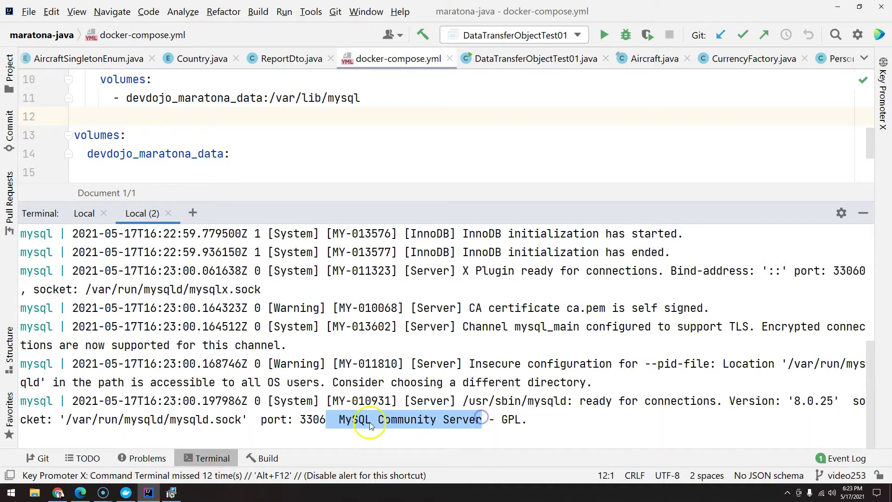
double_click(312, 420)
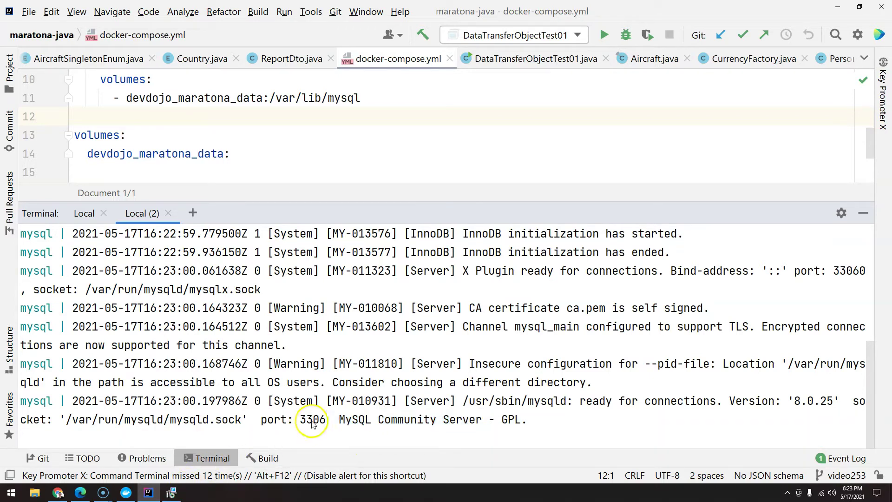
left_click(170, 493)
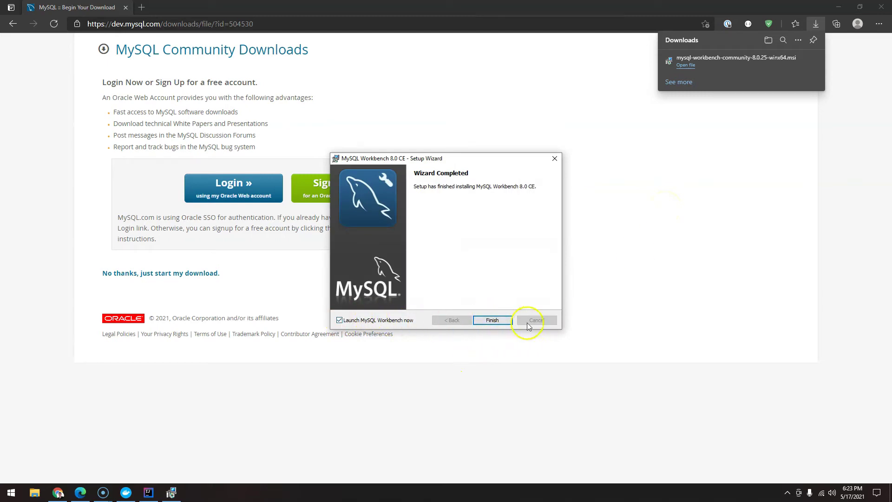
Step: Finish the installer, launch Workbench maximized, and look through its File and Database menus
left_click(492, 320)
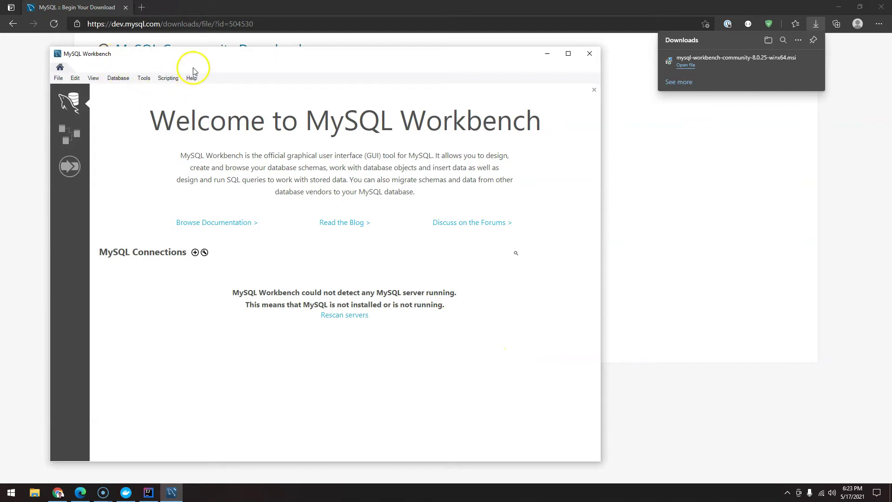
double_click(184, 55)
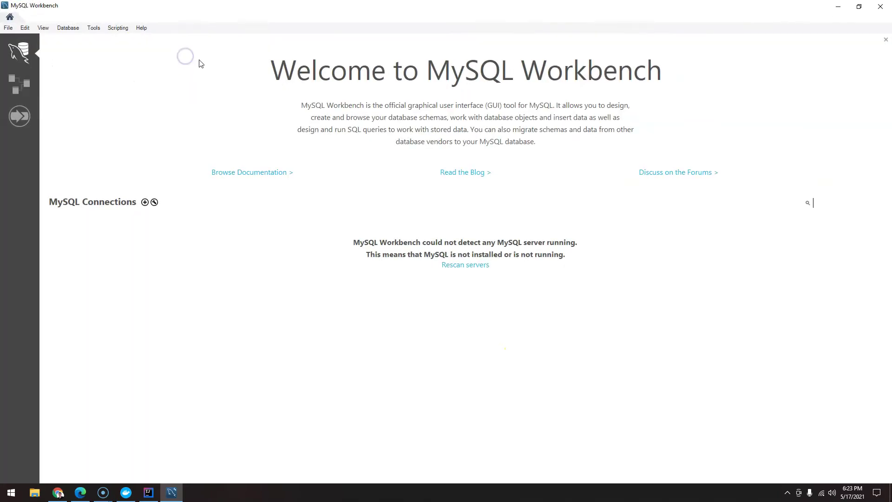
left_click(8, 28)
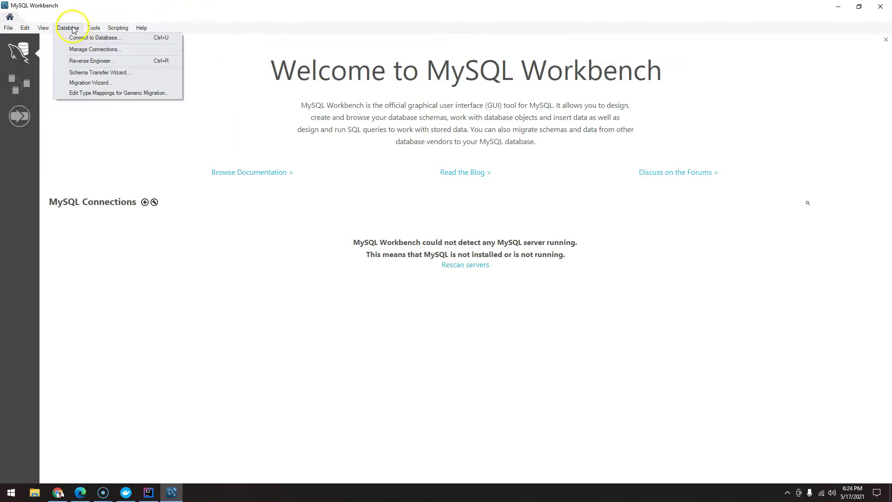
left_click(94, 16)
key("alt+f")
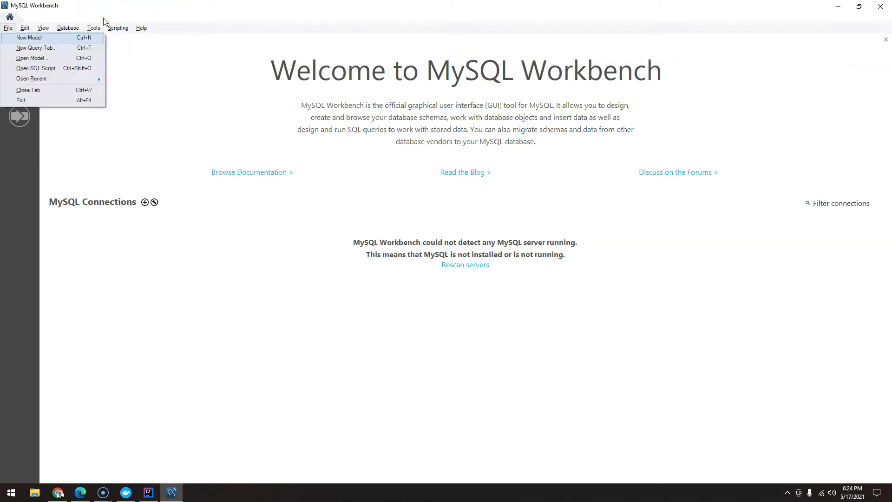
key("Escape")
left_click(214, 283)
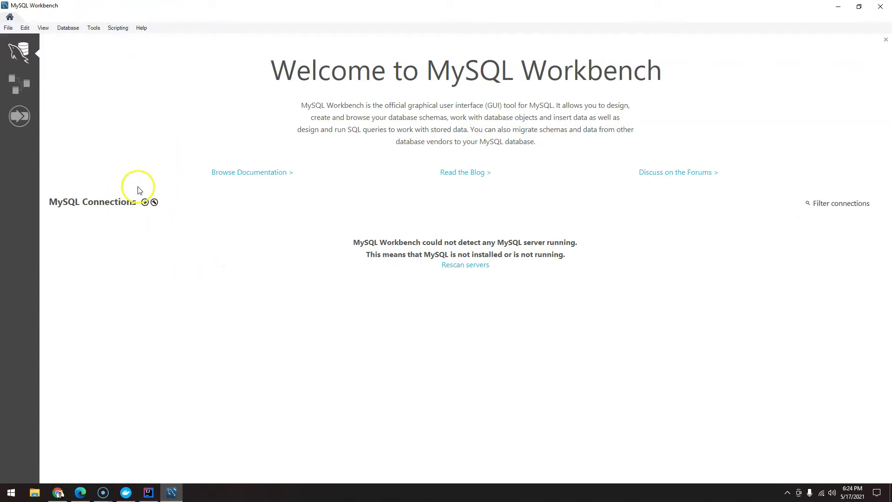
left_click(145, 202)
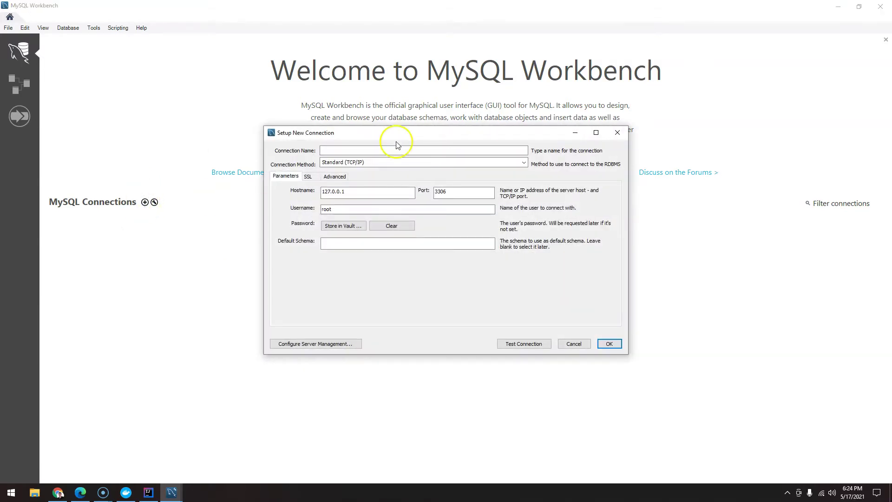
Step: Name the new connection 'localhost', confirming hostname 127.0.0.1 and username root
left_click(374, 150)
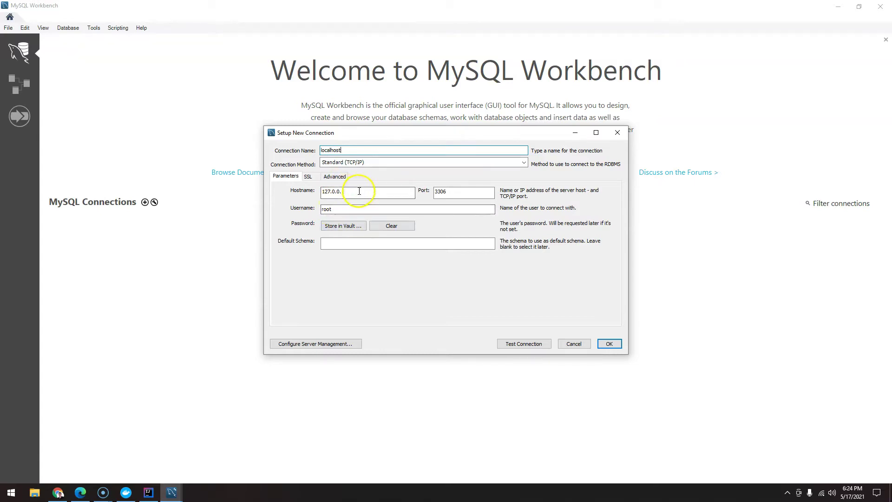
left_click_drag(352, 193, 331, 191)
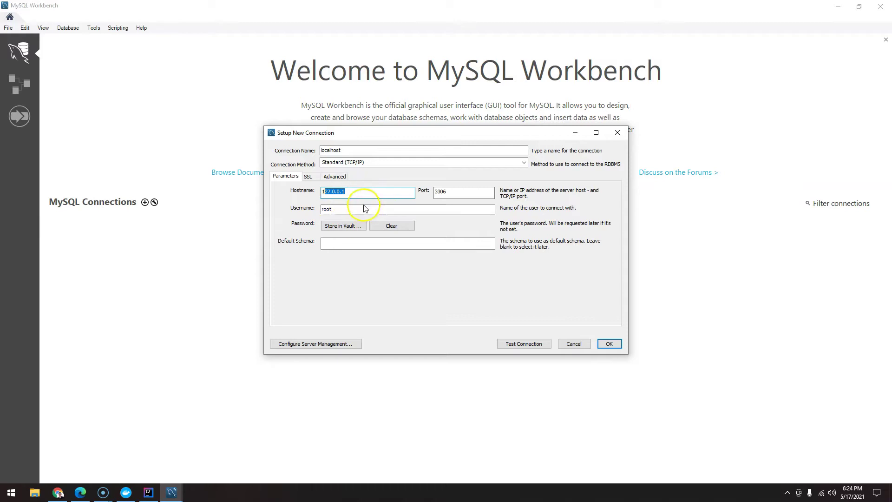
left_click_drag(352, 209, 326, 210)
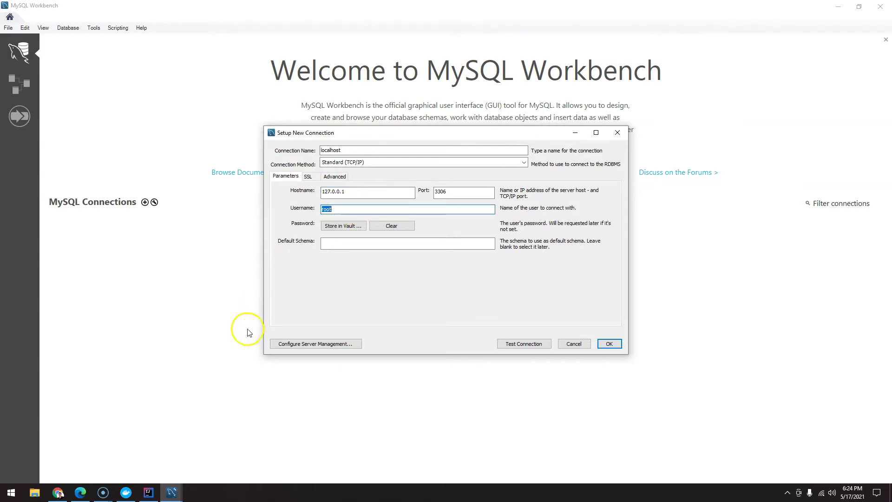
left_click(148, 492)
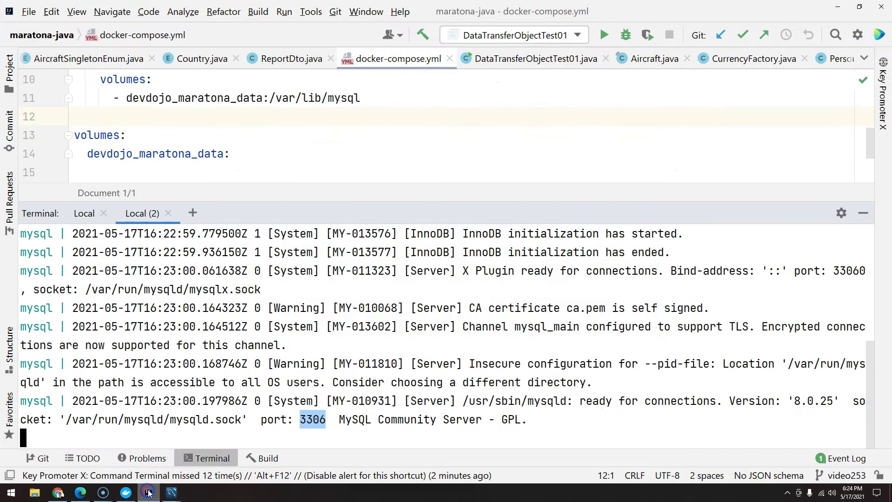
Step: Find the MYSQL_ROOT_PASSWORD value in IntelliJ's docker-compose.yml for the connection
left_click(600, 413)
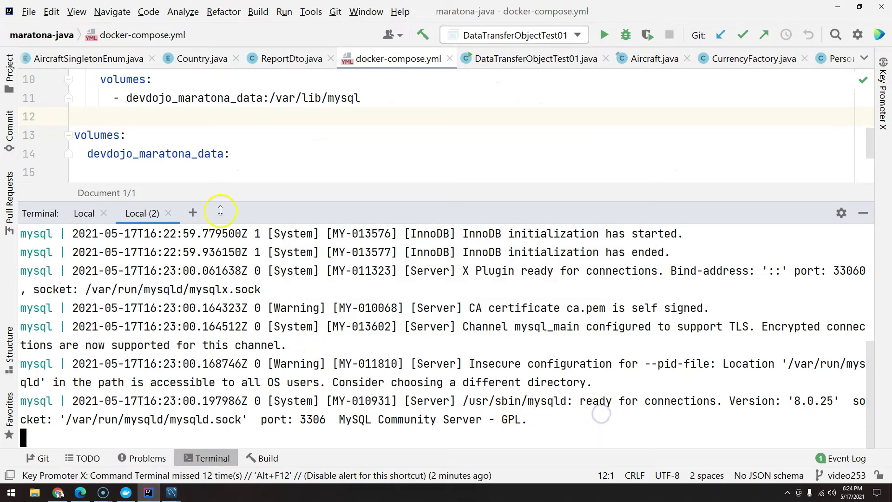
left_click_drag(255, 200, 232, 313)
scroll(248, 225, "up", 3)
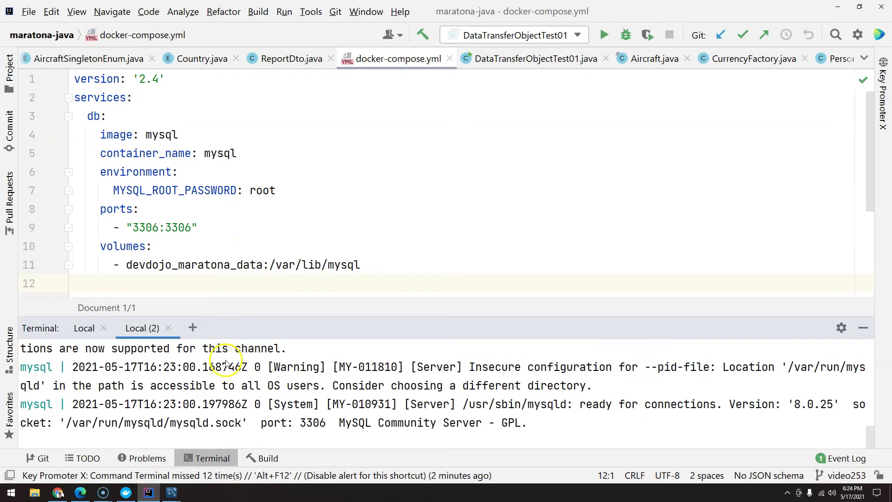
left_click(250, 191)
double_click(260, 190)
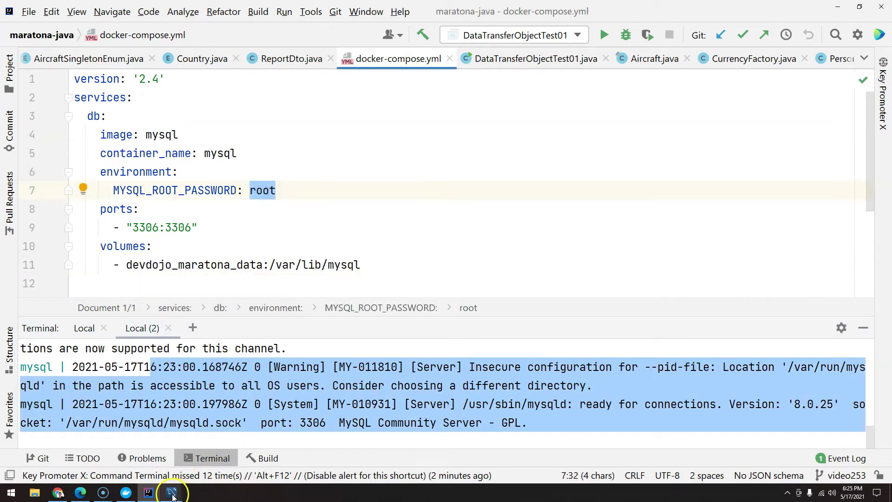
left_click(225, 445)
double_click(344, 211)
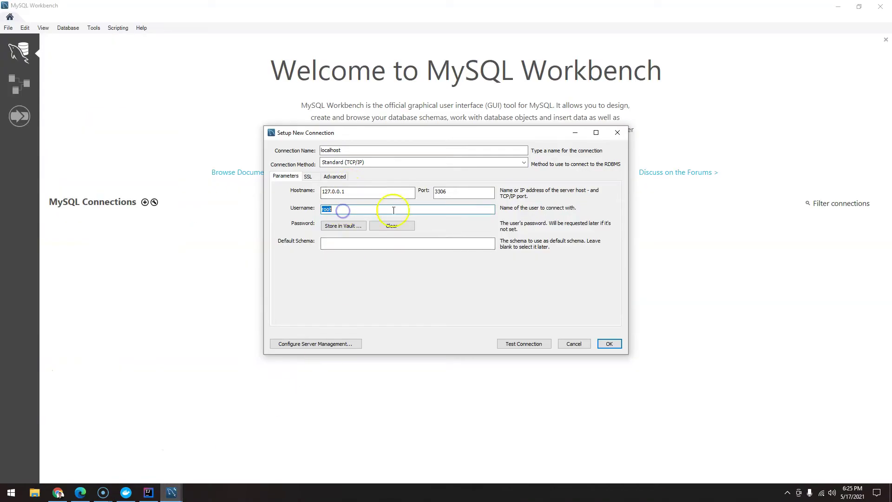
Step: Store the root password in the vault, test the localhost connection successfully, and save it
left_click(338, 227)
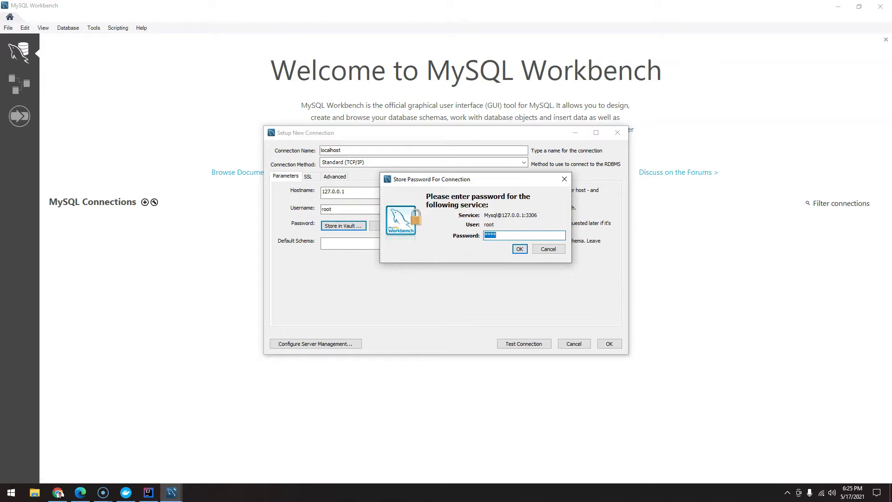
left_click(520, 249)
left_click(511, 343)
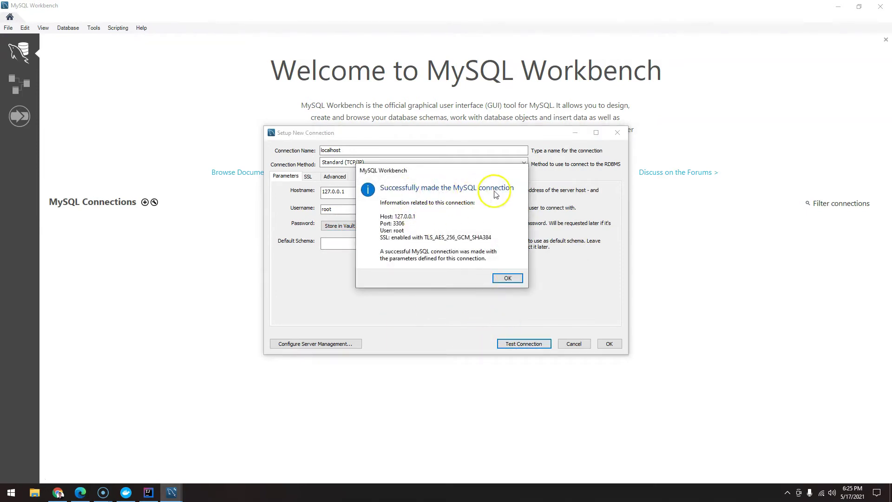
left_click(507, 279)
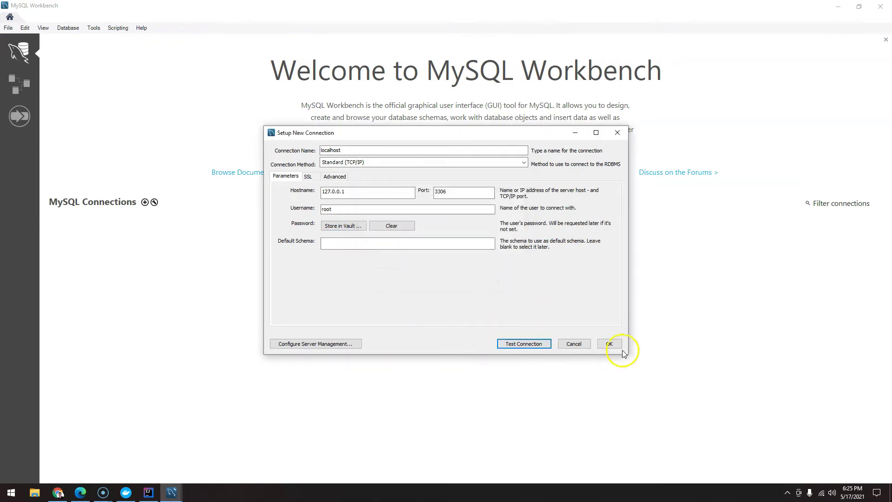
left_click(612, 345)
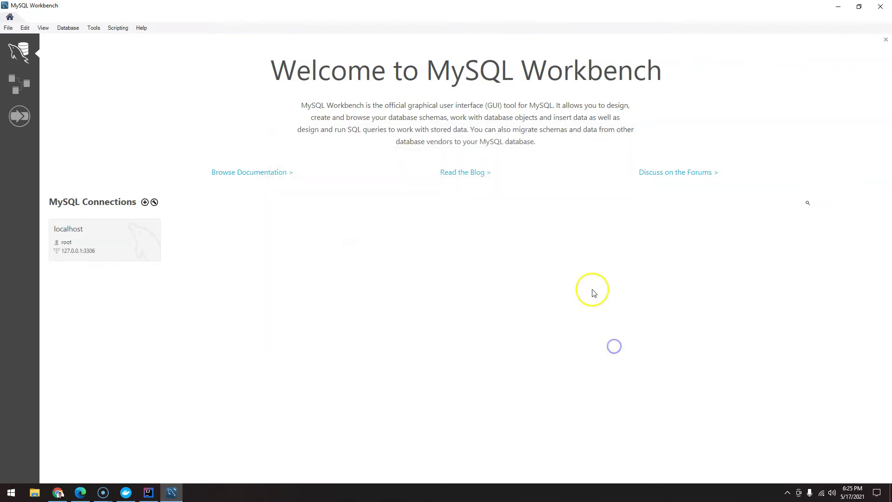
left_click(114, 237)
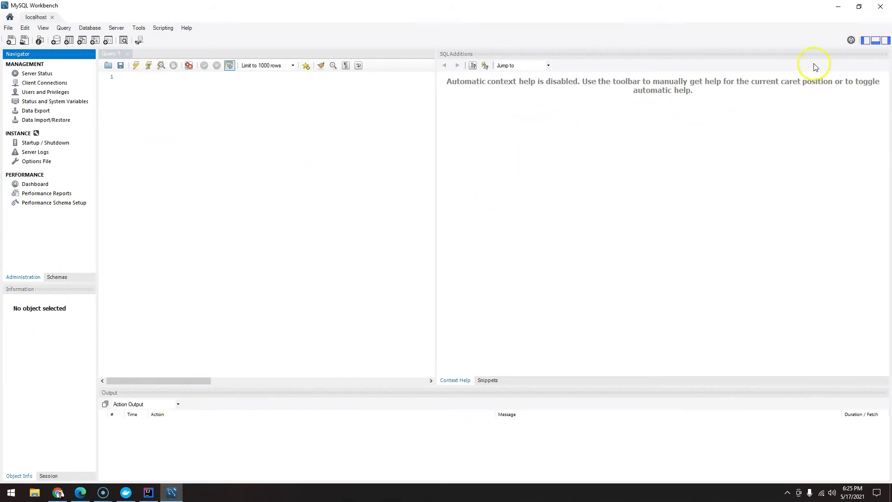
Step: Hide the context help and output panels, then view Server Status showing Running on 8.0.25
left_click(884, 41)
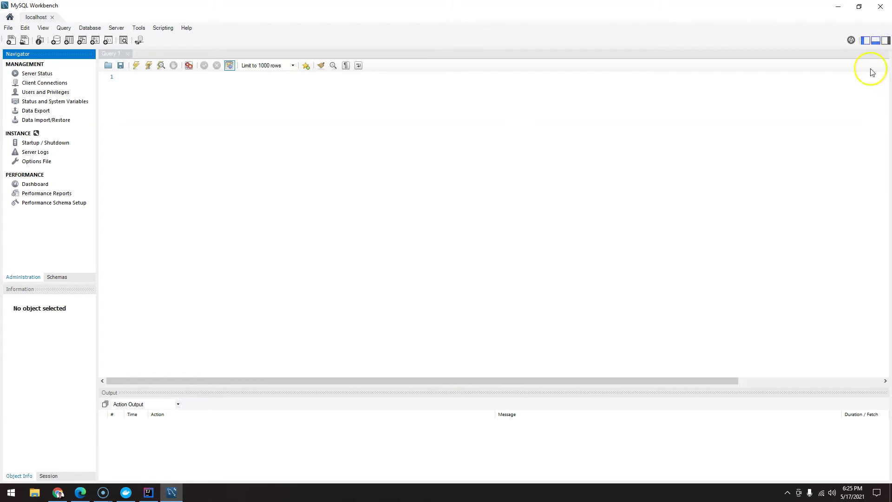
left_click(876, 43)
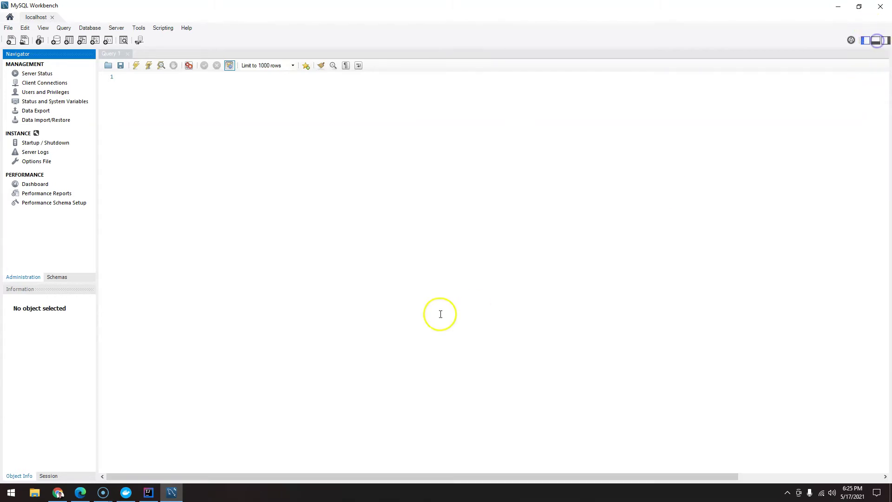
left_click(242, 150)
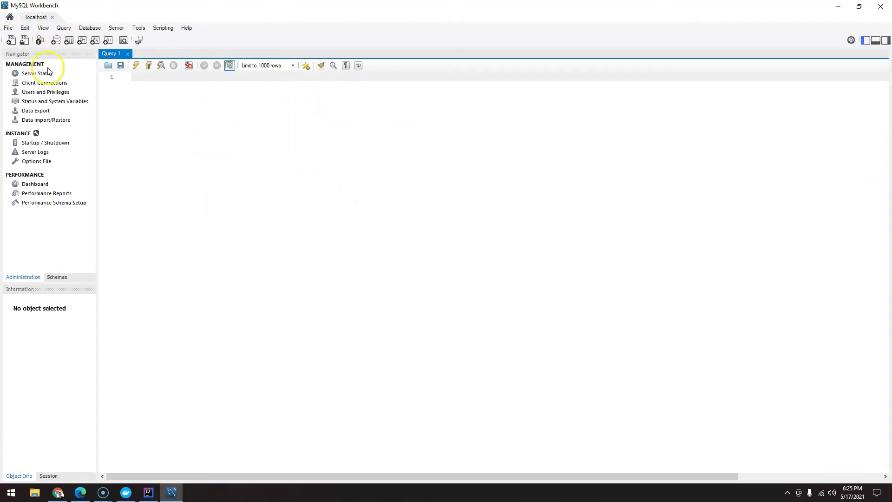
left_click(30, 75)
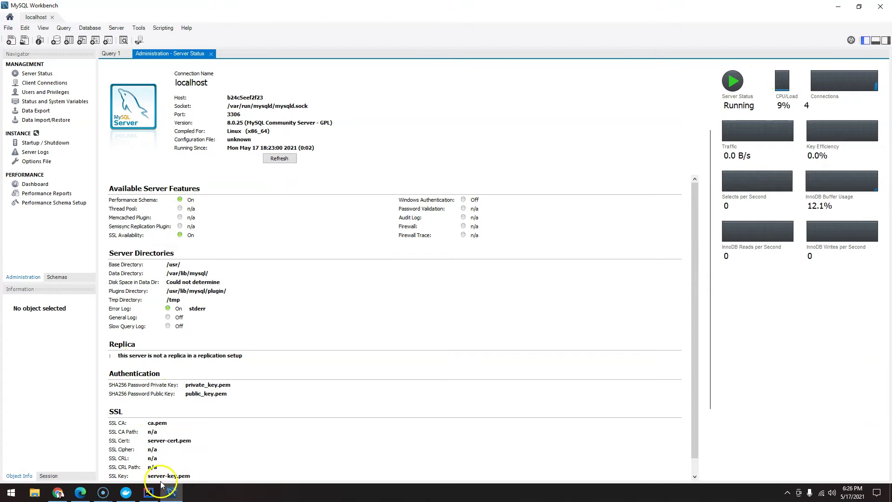
left_click(148, 492)
Step: Stop the running mysql docker-compose container with Ctrl+C in IntelliJ's terminal, then return to Workbench
left_click(259, 405)
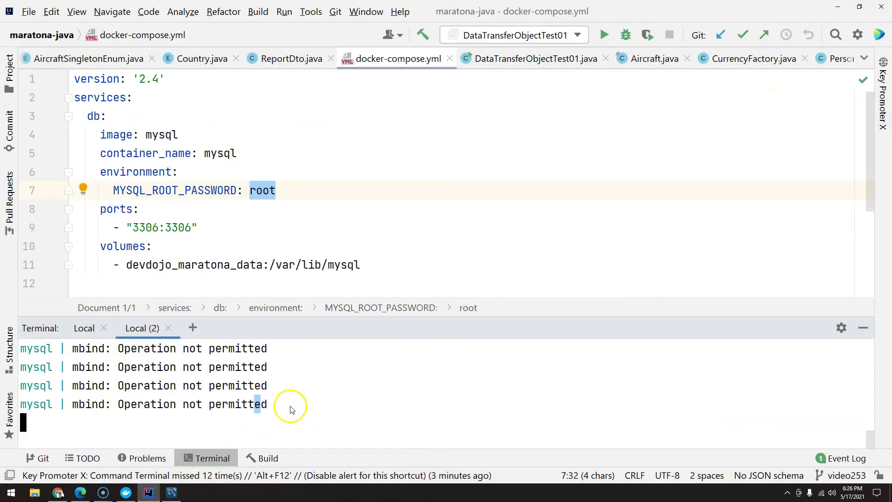
left_click(228, 409)
key("ctrl+c")
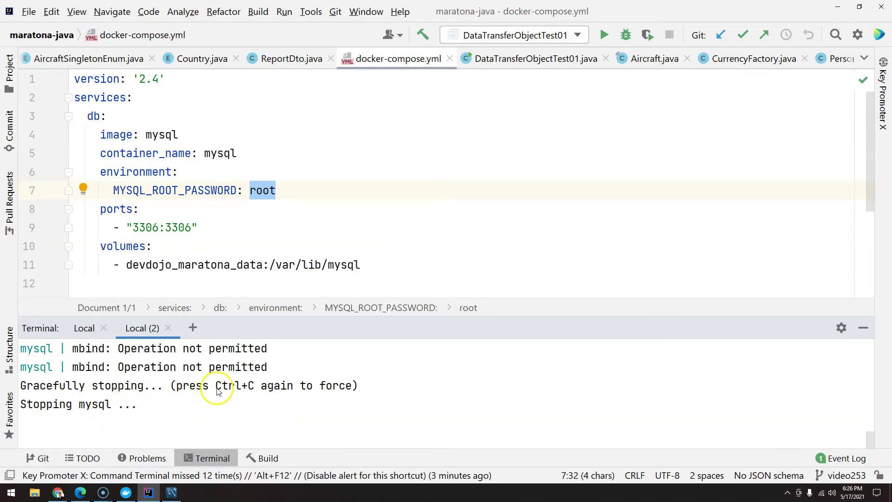
left_click_drag(321, 316, 330, 258)
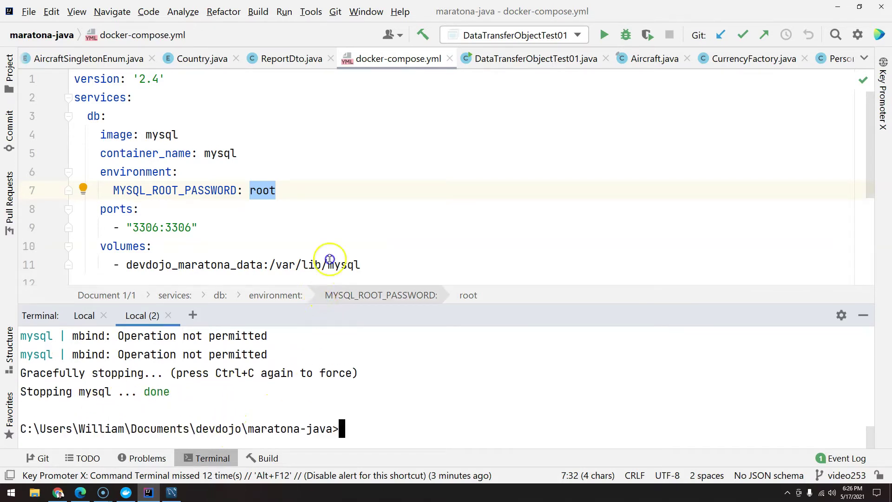
left_click(787, 492)
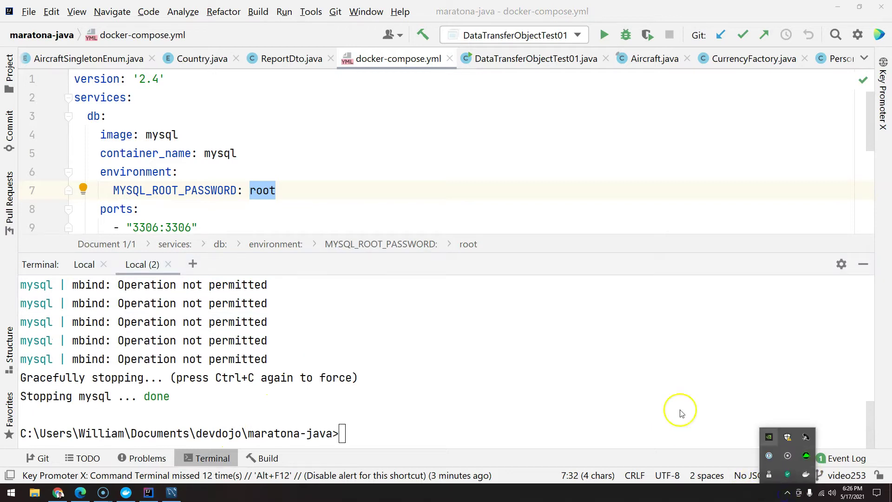
left_click(313, 356)
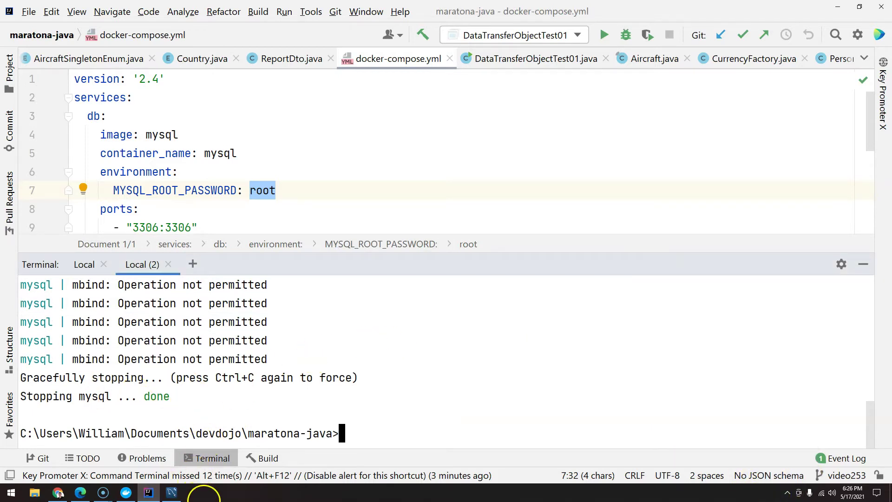
left_click(172, 492)
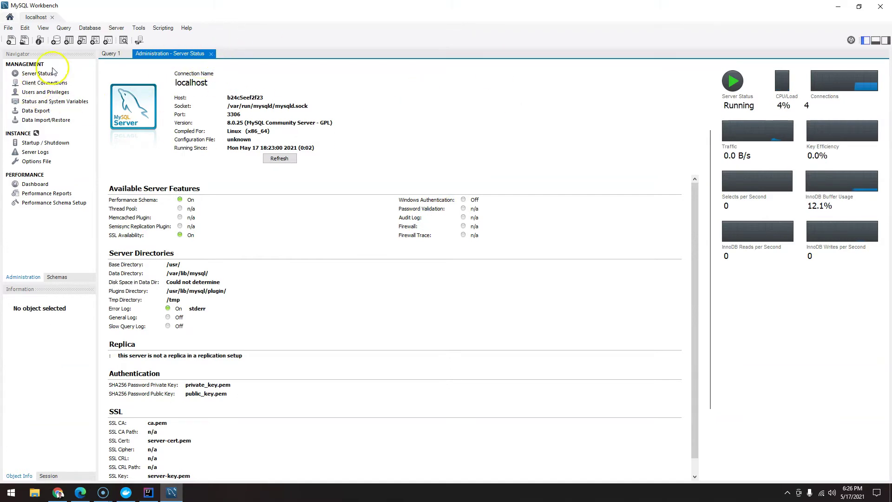
Step: Refresh Workbench's Server Status until localhost shows Stopped, then go back to IntelliJ
left_click(376, 83)
left_click(279, 159)
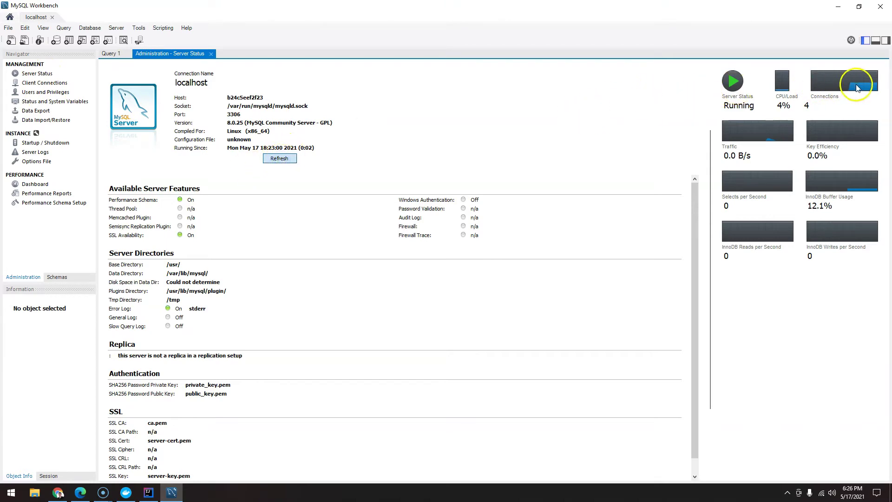
left_click(274, 158)
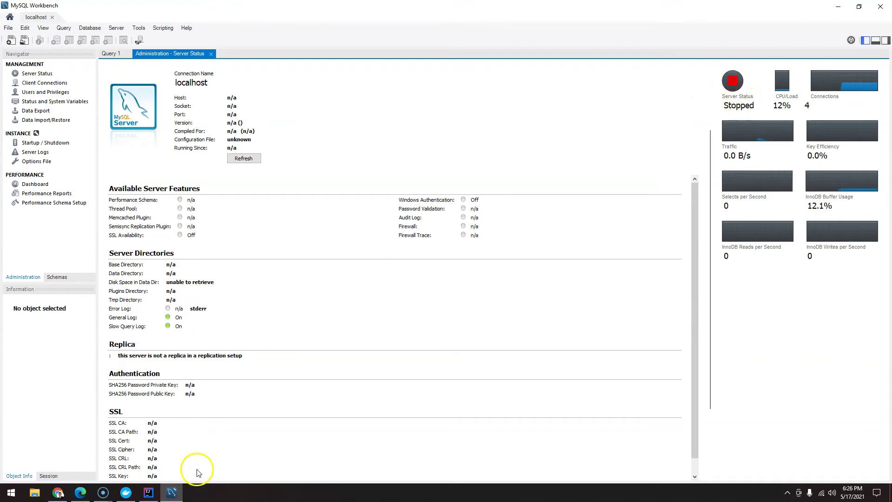
left_click(148, 491)
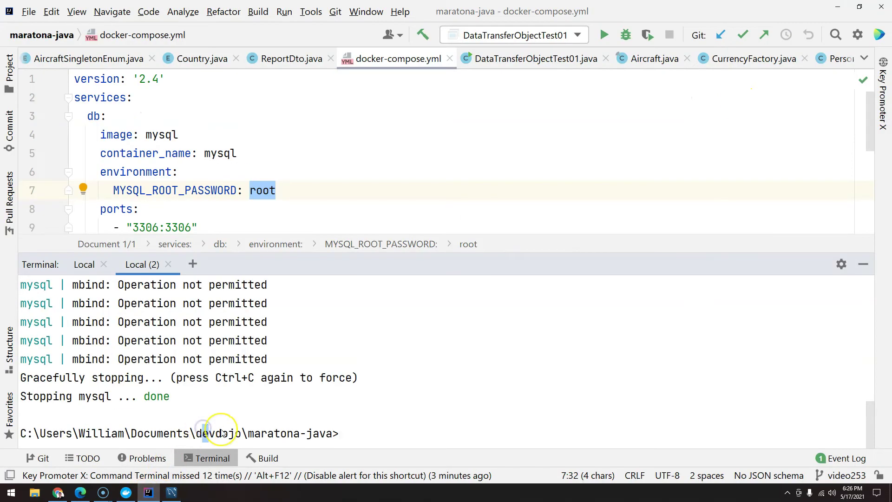
Step: Restart MySQL with docker-compose up, then refresh Workbench's Server Status to show Running on port 3306
type("docker-compose up")
key("Return")
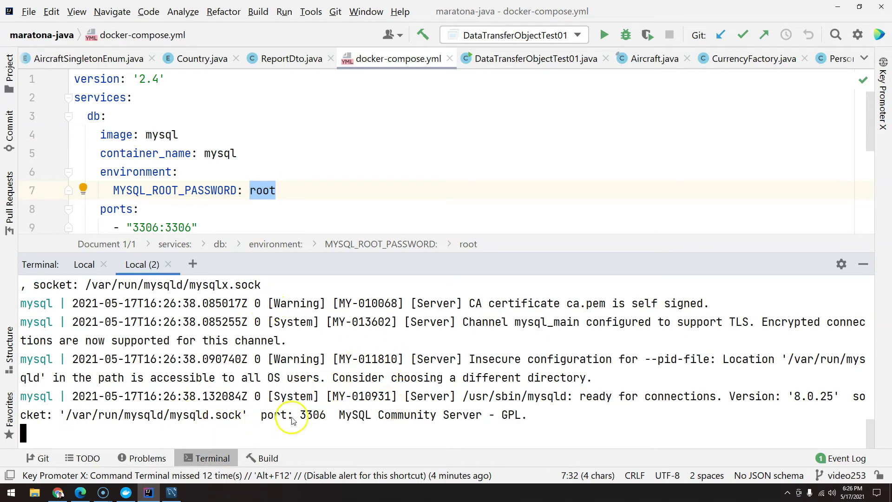
left_click(167, 492)
left_click(243, 158)
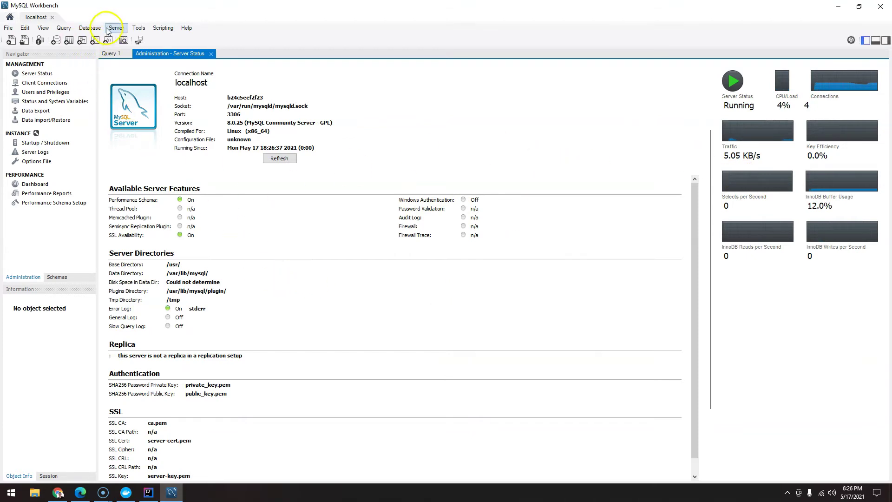
Step: Look through the File menu, then switch to the Query 1 editor
left_click(10, 29)
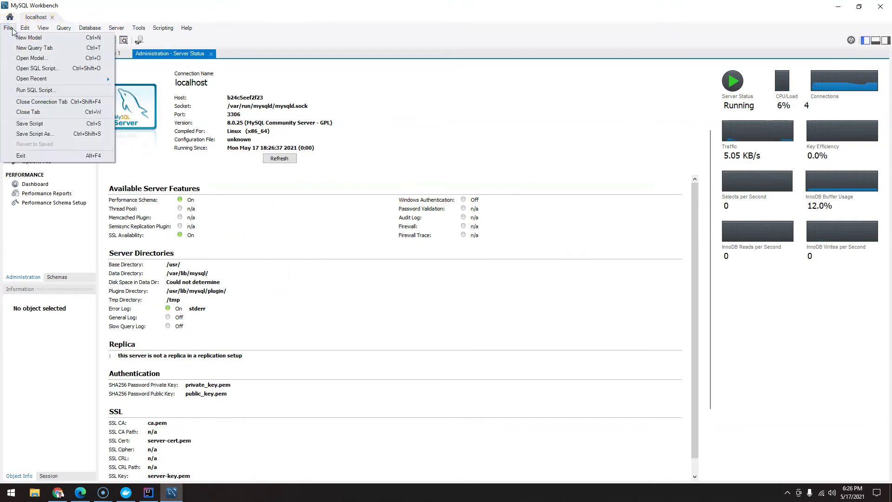
left_click(268, 14)
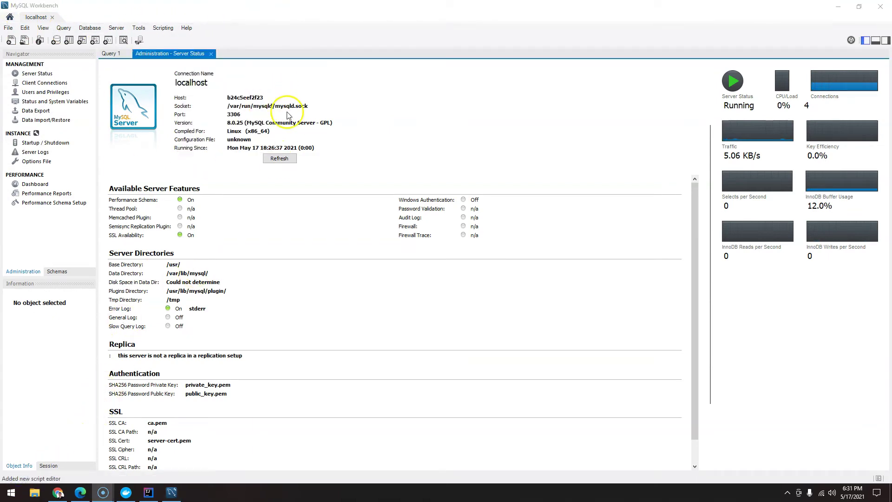
left_click(110, 54)
left_click(185, 110)
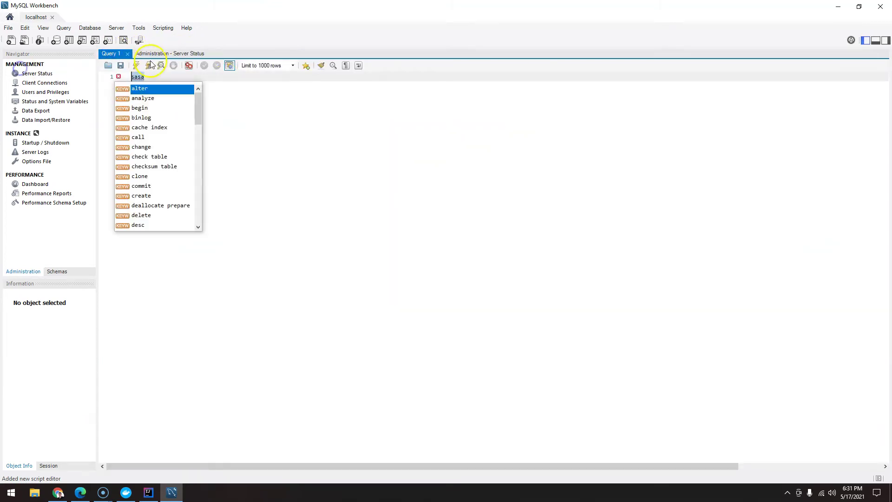
left_click(282, 157)
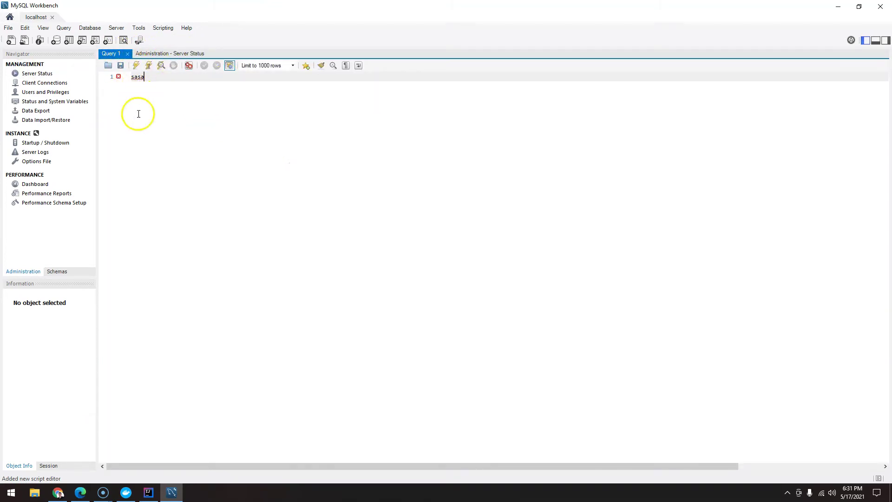
Step: Open a scratch SQL File 2 with 'sasasa', discard it without saving, then close Query 1
left_click(10, 40)
type("sasasa")
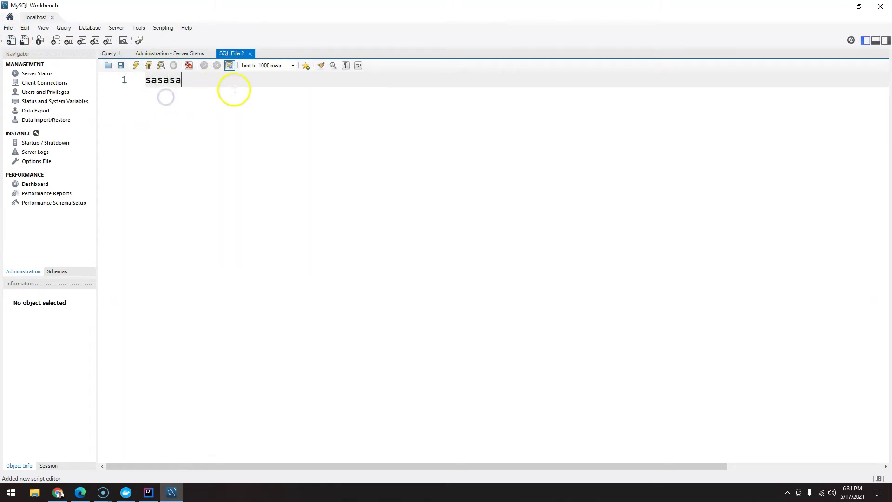
left_click(252, 53)
left_click(405, 252)
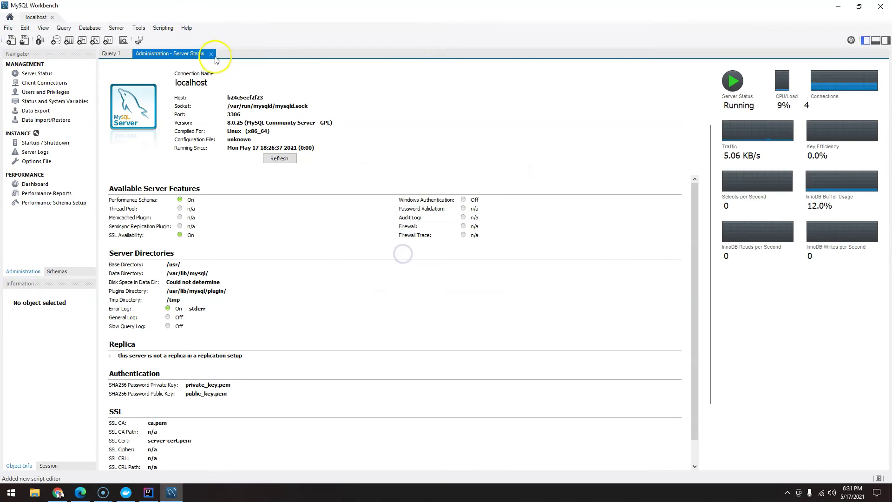
left_click(123, 54)
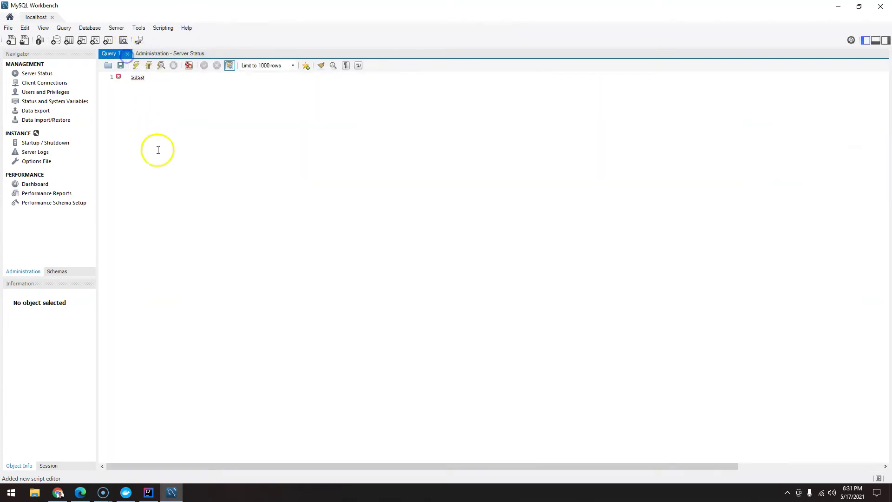
left_click(127, 54)
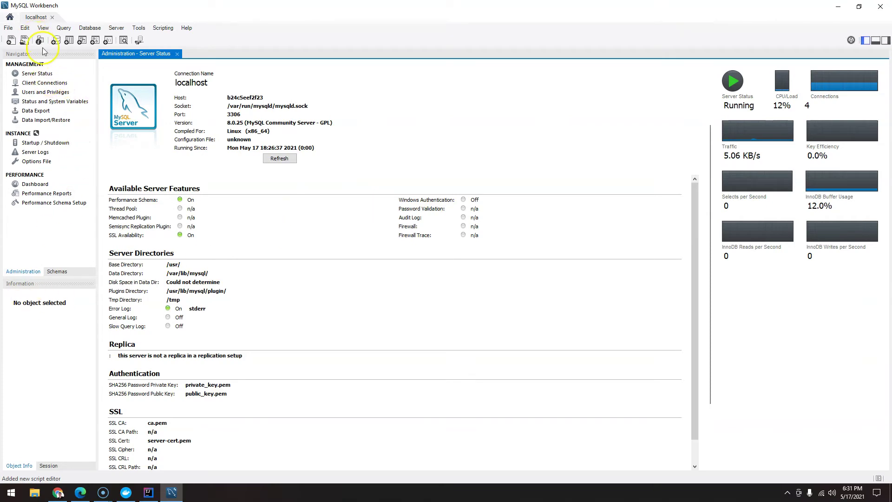
Step: Write 'create database anime_store;' in a new SQL script and execute it with Ctrl+Enter
left_click(10, 41)
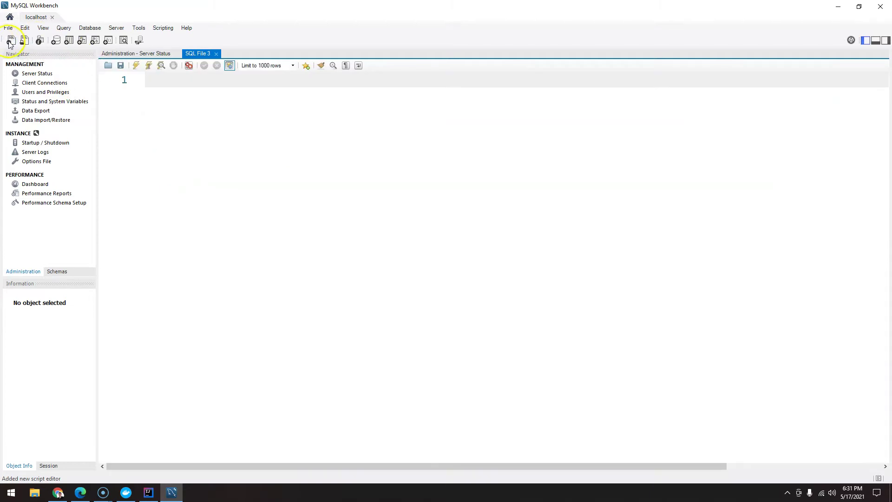
type("create database anime_store;")
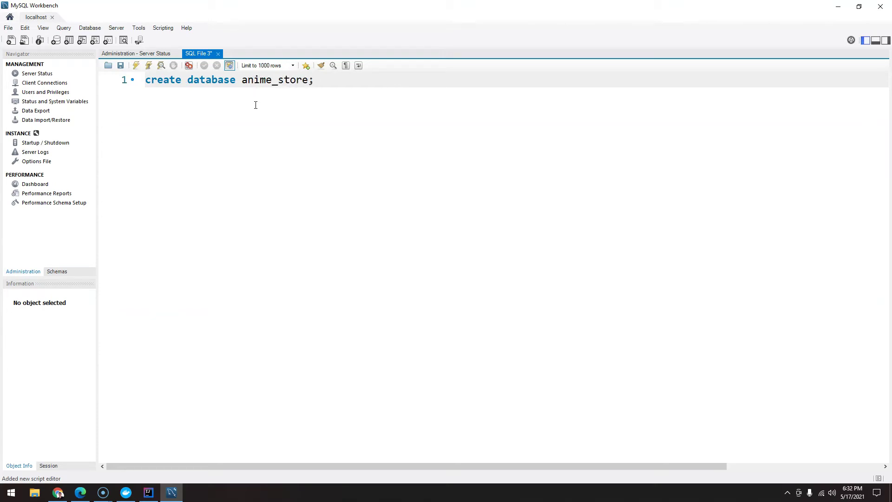
key("BackSpace")
type("_")
left_click_drag(251, 80, 280, 80)
key("shift+Right")
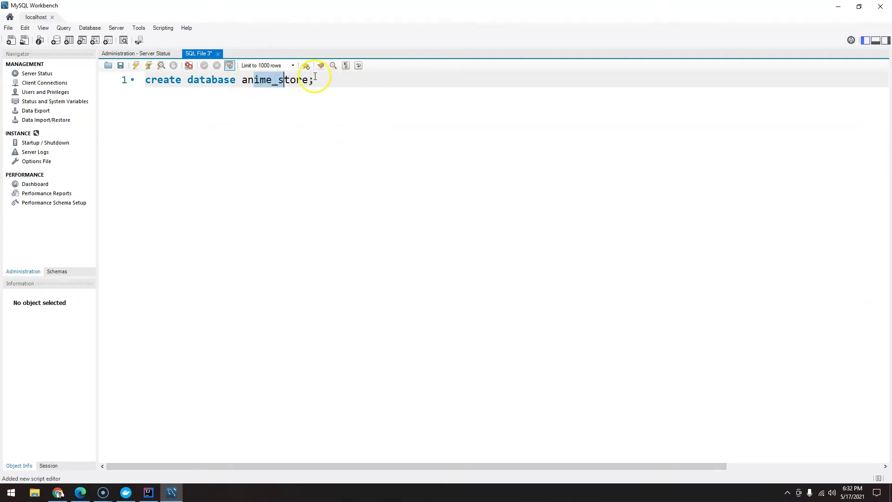
left_click(247, 80)
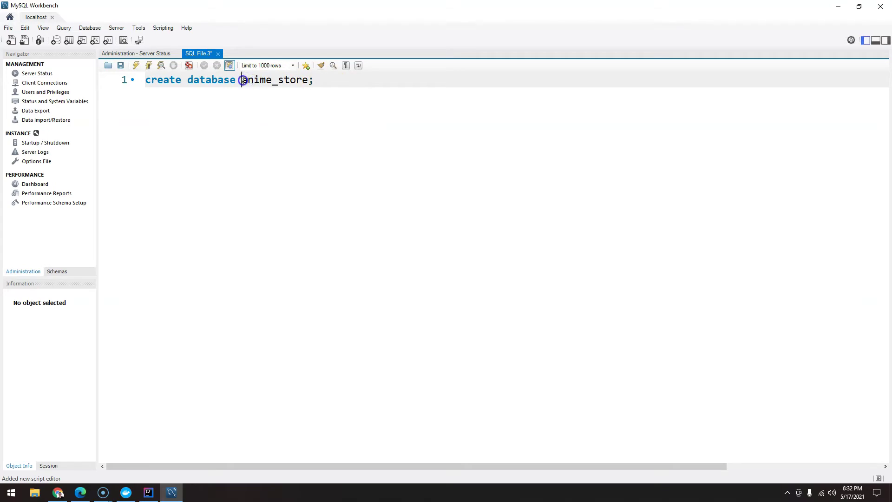
type("tbl_")
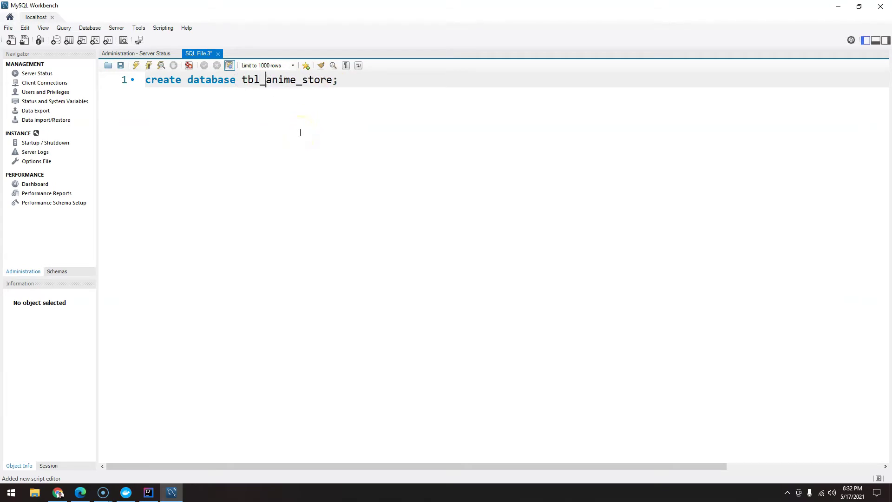
key("BackSpace")
key("BackSpace")
key("BackSpace")
key("BackSpace")
left_click(317, 85)
key("ctrl+Return")
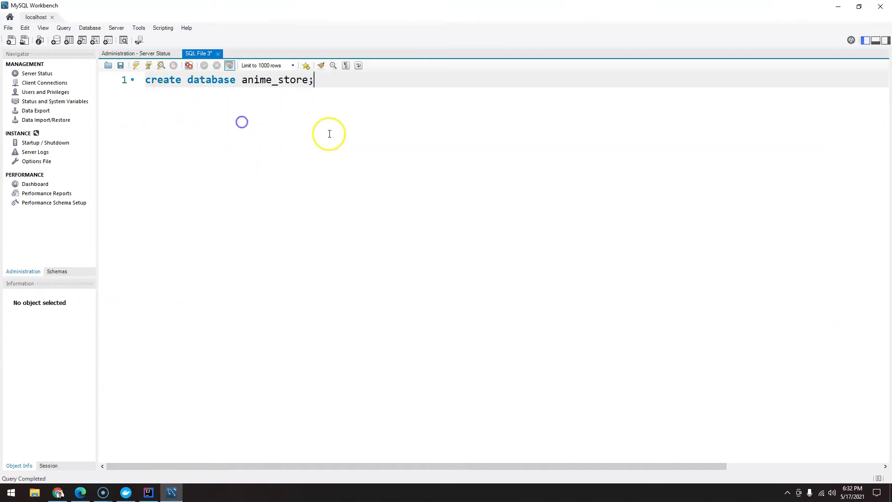
left_click(325, 85)
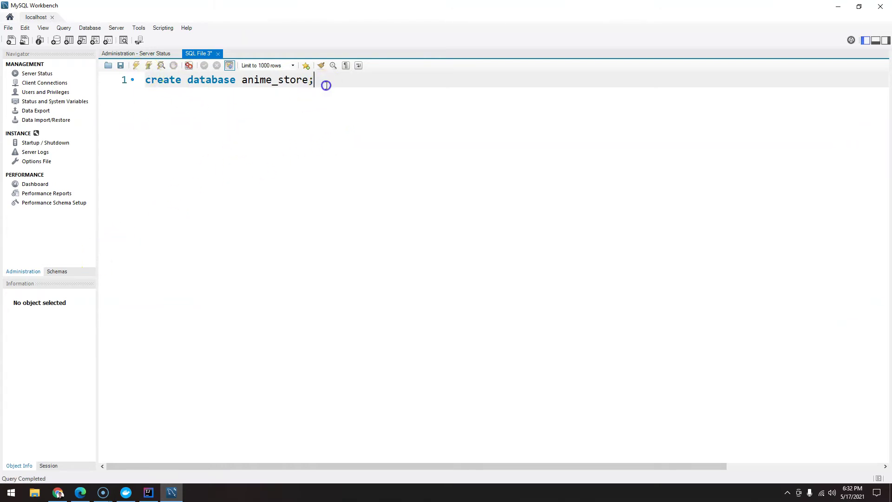
Step: Re-execute the statement and enlarge the Output log to inspect Error 1007, database exists
left_click(137, 65)
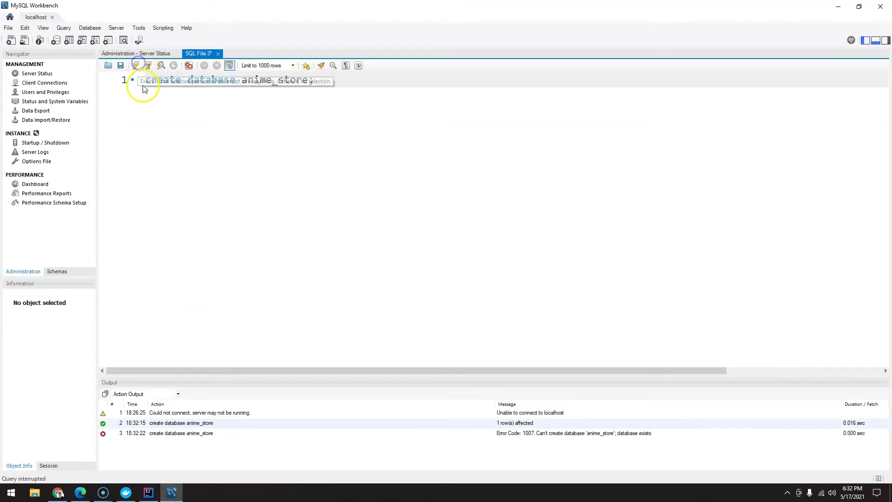
left_click(217, 438)
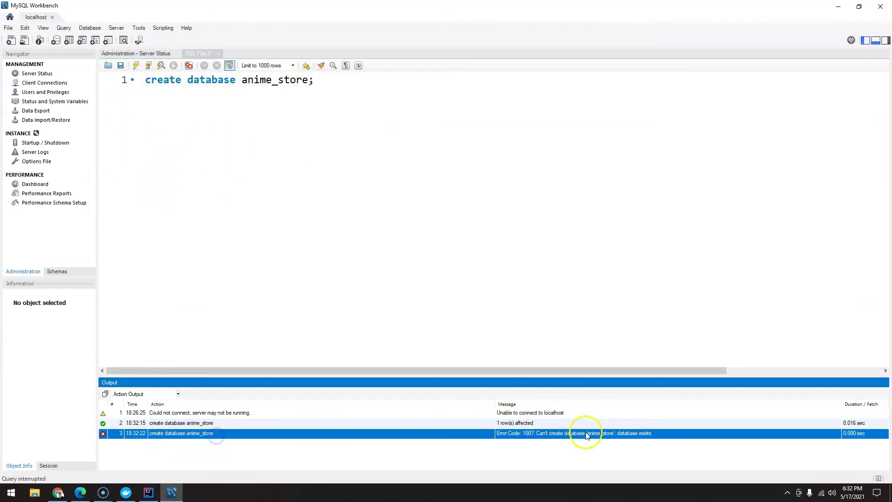
left_click_drag(616, 377, 608, 333)
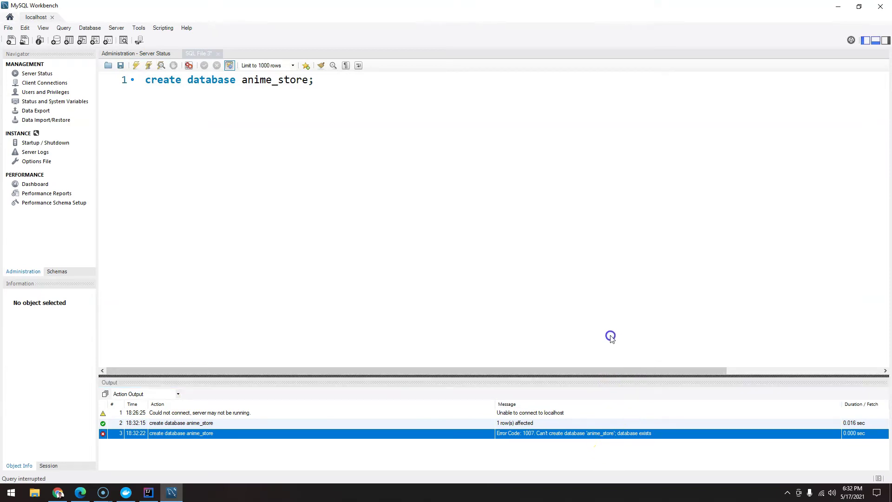
left_click(321, 383)
left_click(220, 251)
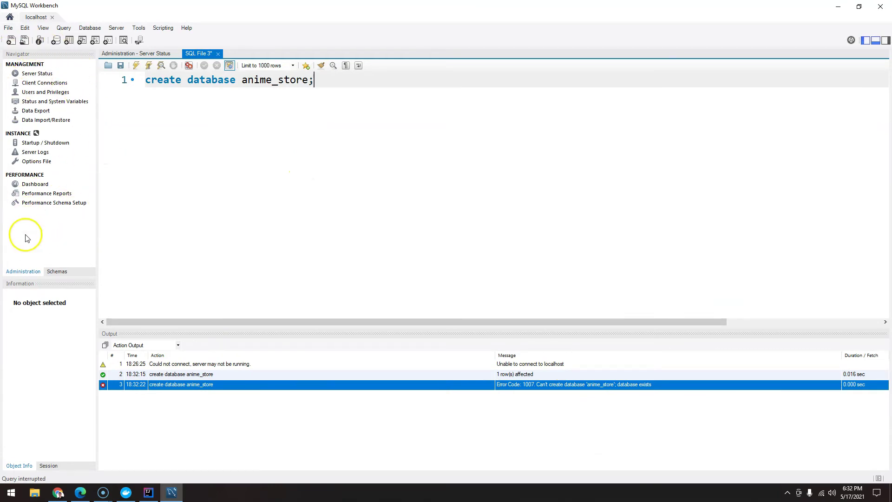
Step: Refresh the schema list so anime_store appears, and clear the statement from the editor
left_click(58, 272)
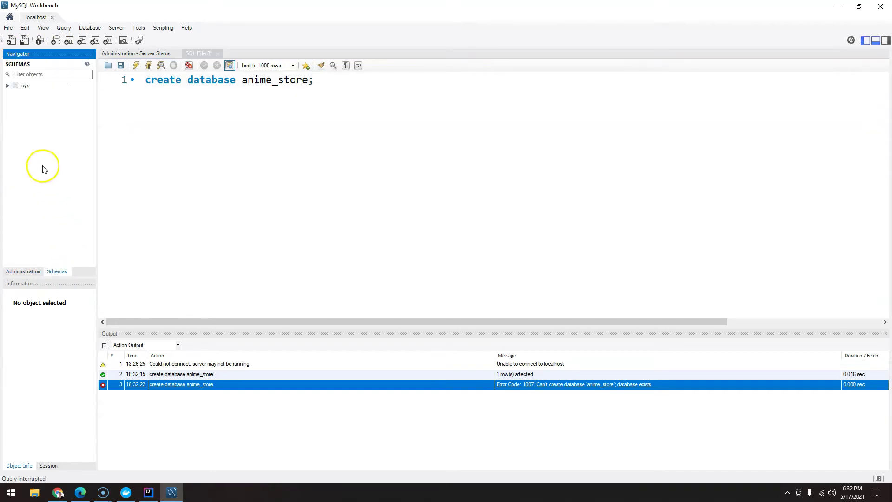
right_click(37, 143)
left_click(66, 169)
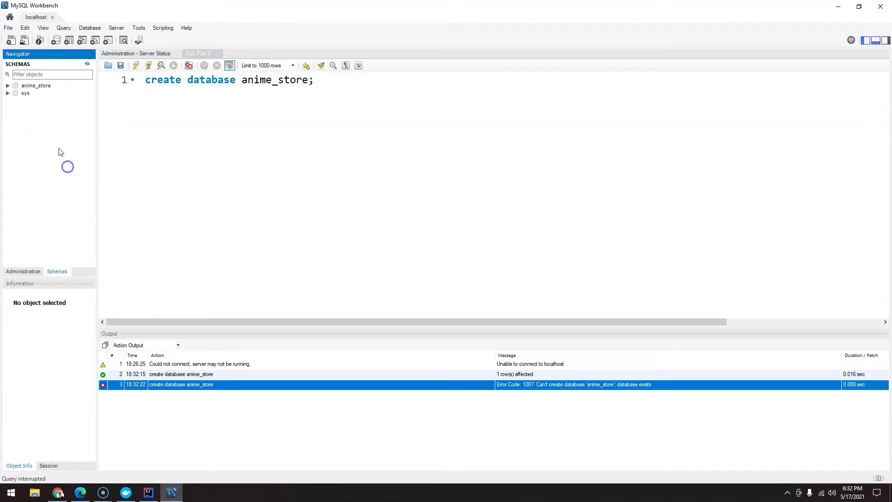
left_click(35, 89)
left_click_drag(407, 95, 79, 66)
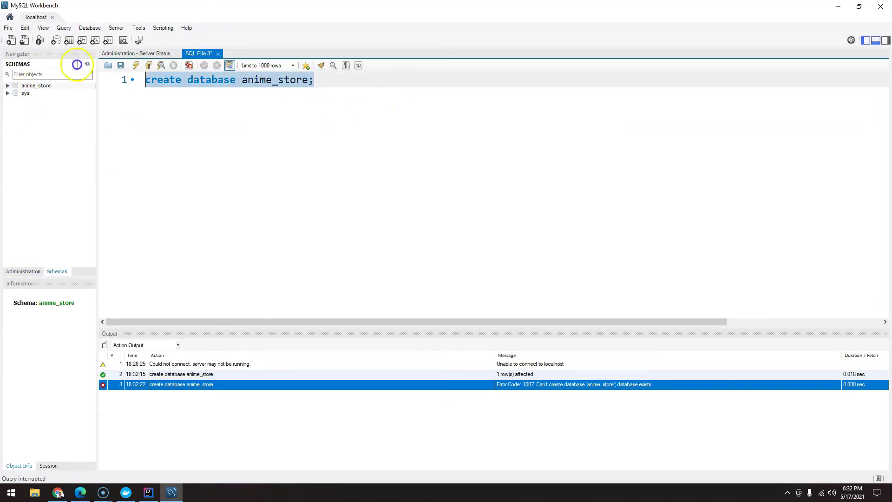
key("BackSpace")
Step: Expand anime_store in the Navigator and open the context menu on its Tables node
left_click(24, 85)
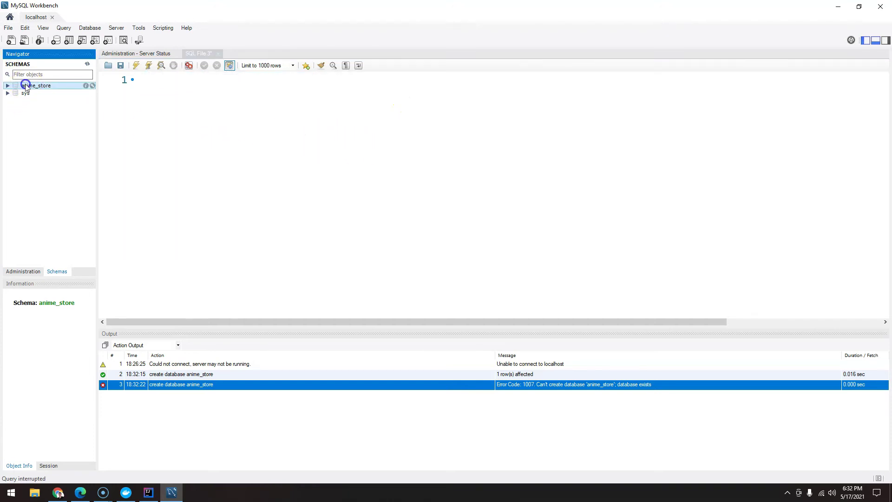
left_click_drag(98, 92, 114, 93)
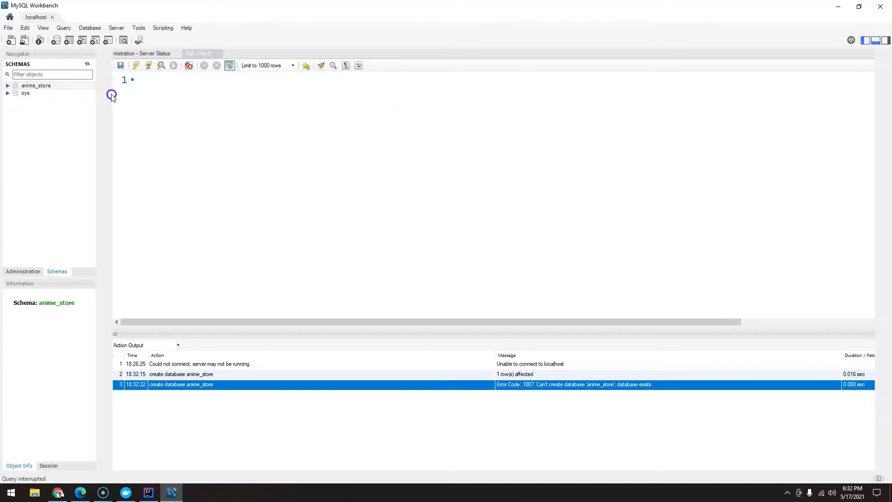
left_click(7, 86)
left_click(47, 92)
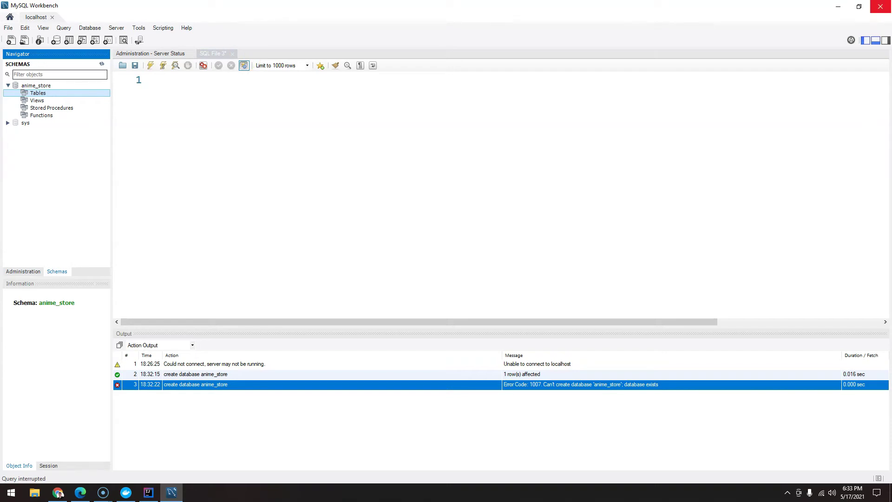
left_click(58, 492)
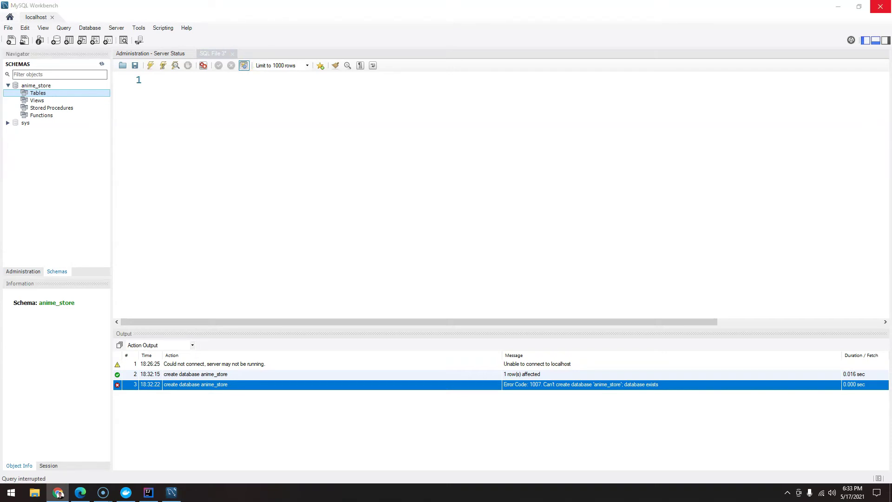
right_click(39, 94)
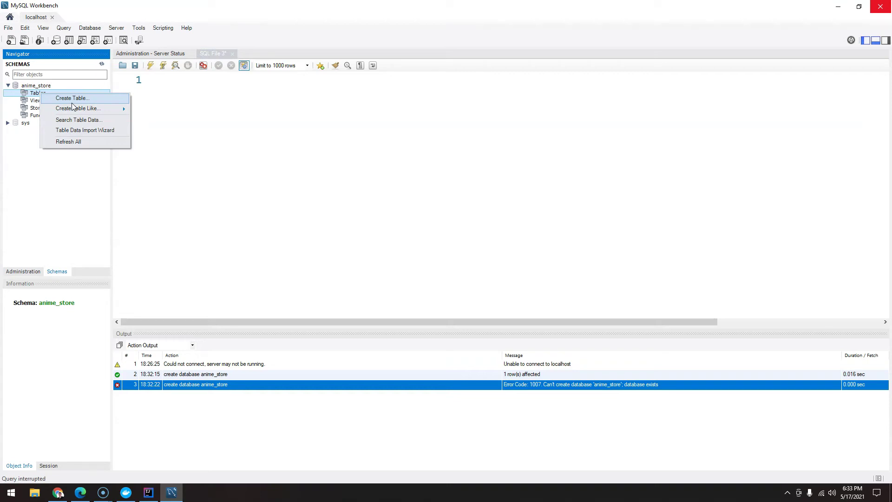
Step: Start a new table in anime_store named producer via Create Table
left_click(35, 134)
right_click(38, 92)
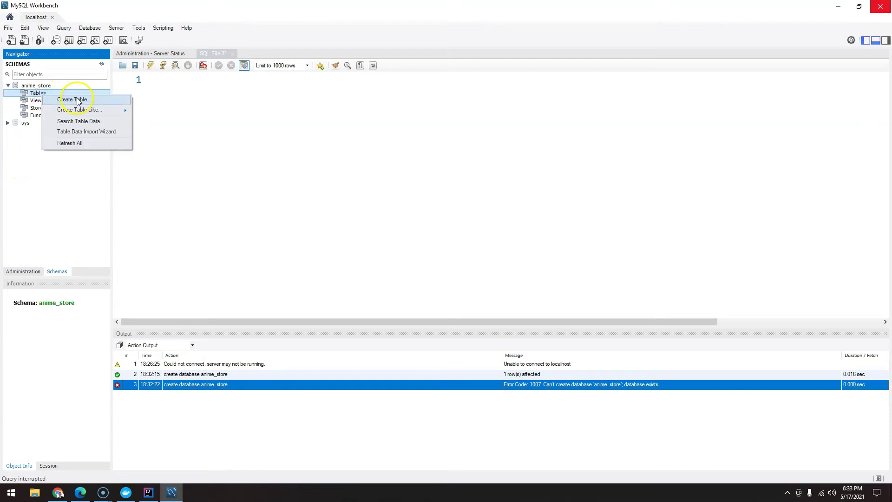
left_click(77, 100)
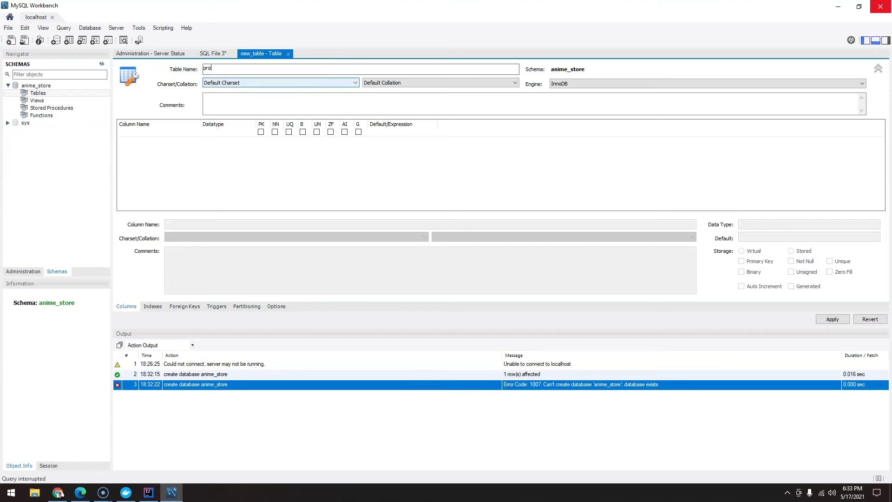
left_click(280, 176)
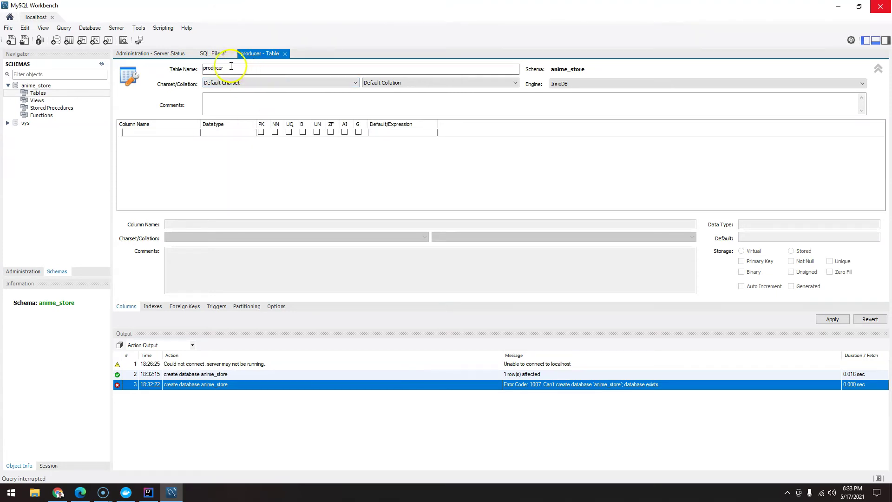
Step: Add an id INT column marked primary key, not null and auto-increment
double_click(178, 133)
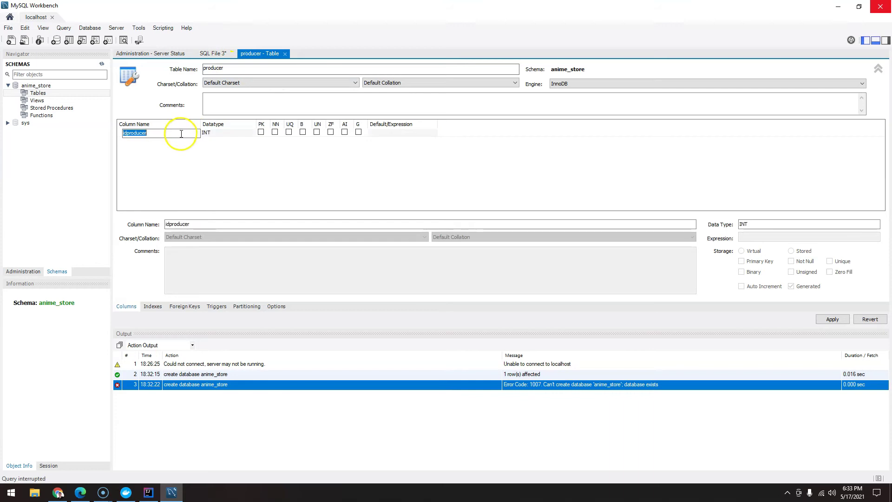
type("id")
left_click(223, 166)
left_click(218, 134)
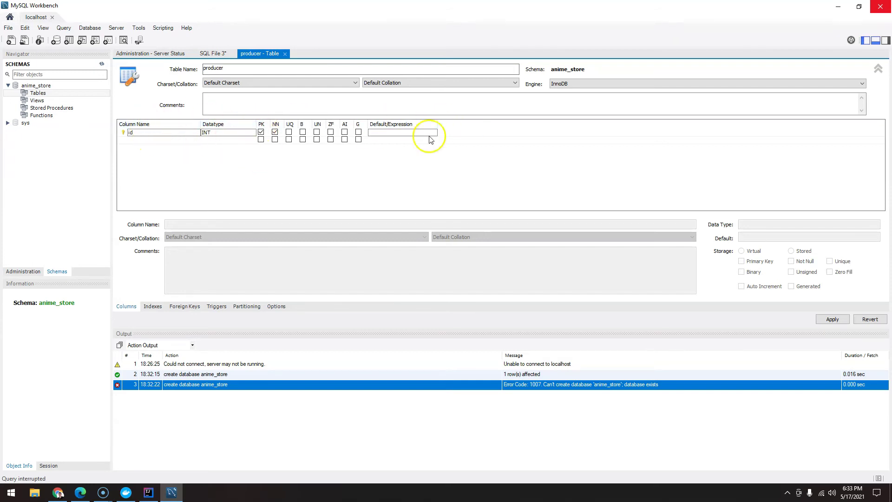
left_click(275, 132)
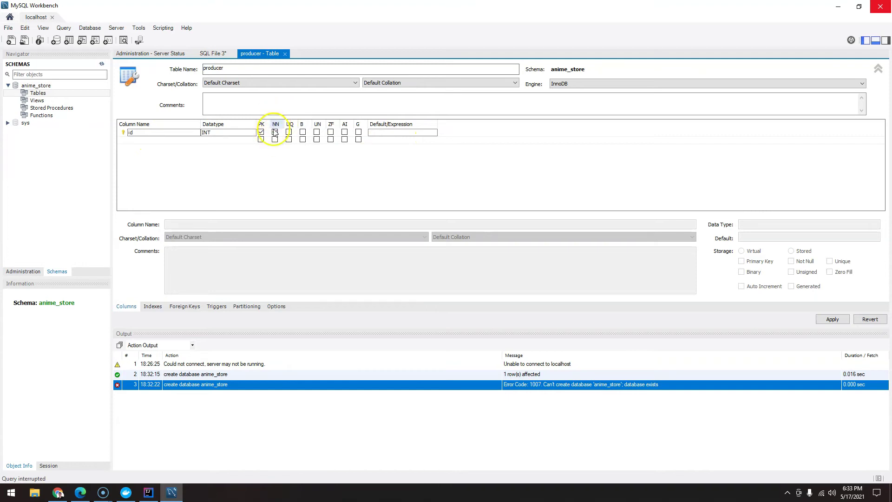
left_click(345, 133)
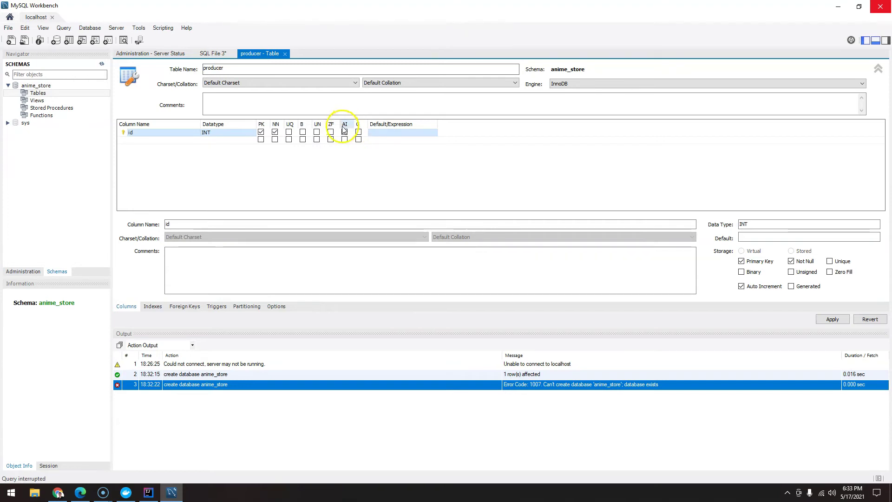
Step: Add a name column of type VARCHAR(255) set not null, then Apply to review the script
double_click(138, 141)
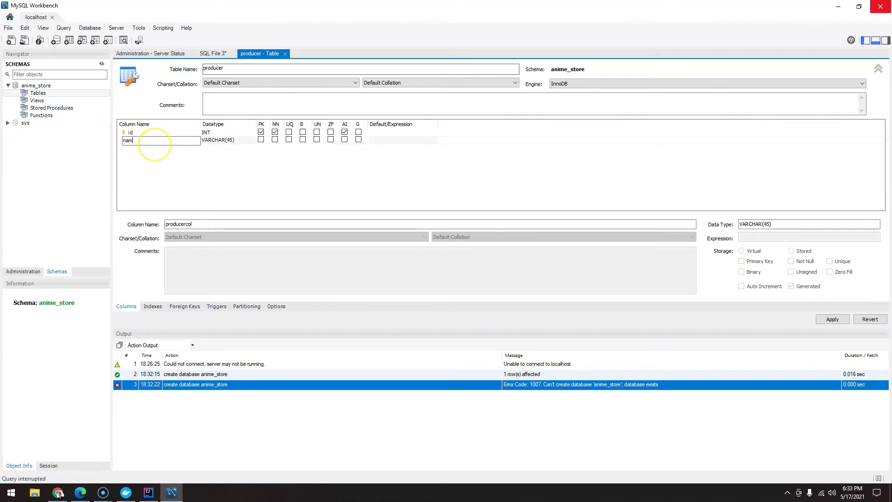
left_click(175, 158)
left_click(226, 139)
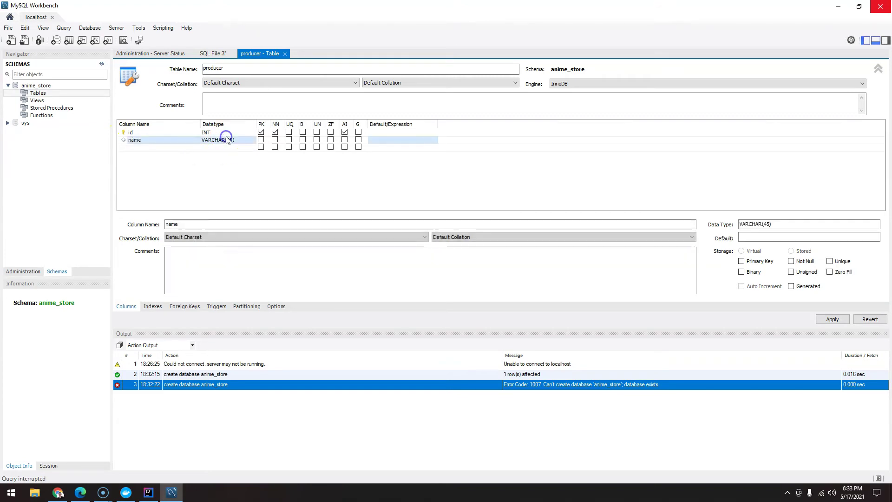
left_click(273, 168)
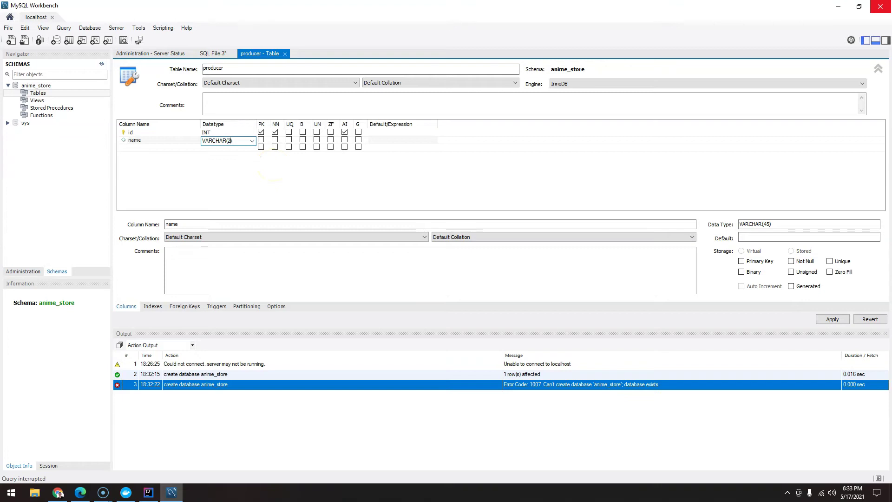
left_click(308, 185)
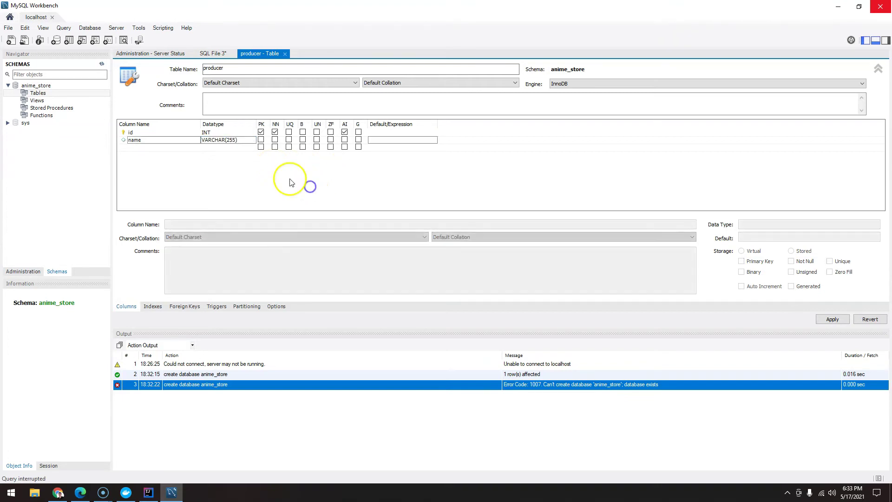
left_click(274, 140)
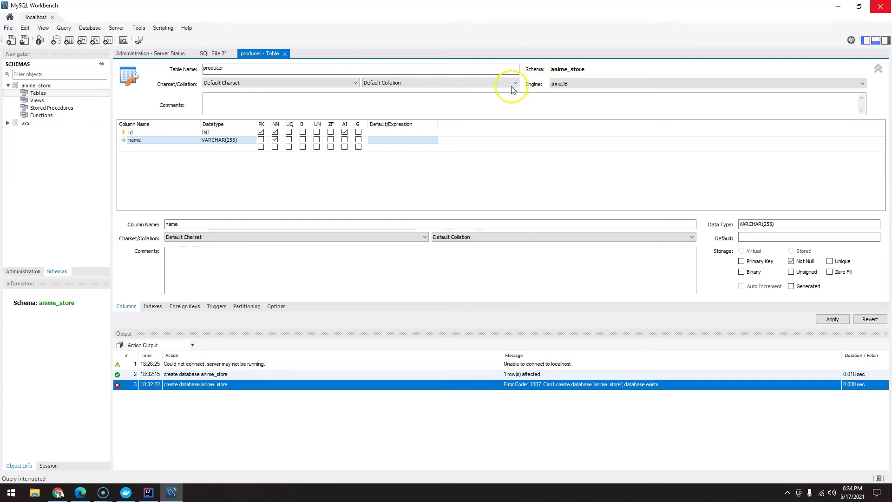
left_click(240, 71)
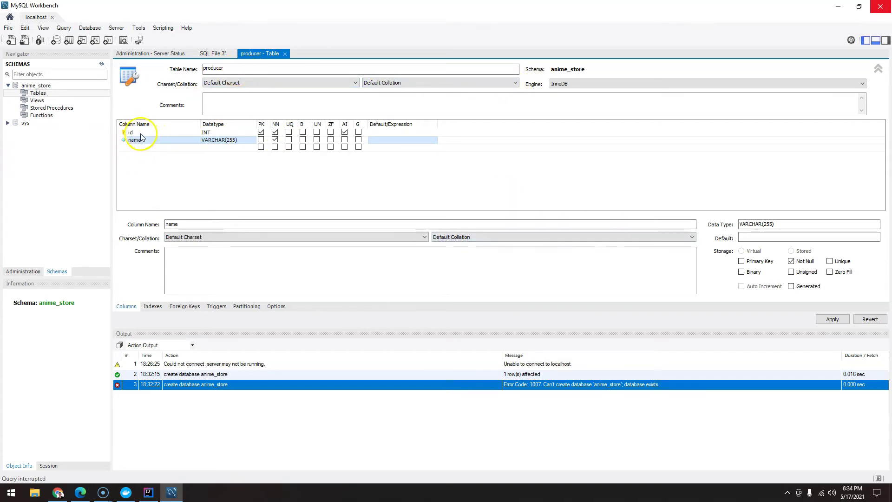
left_click(828, 322)
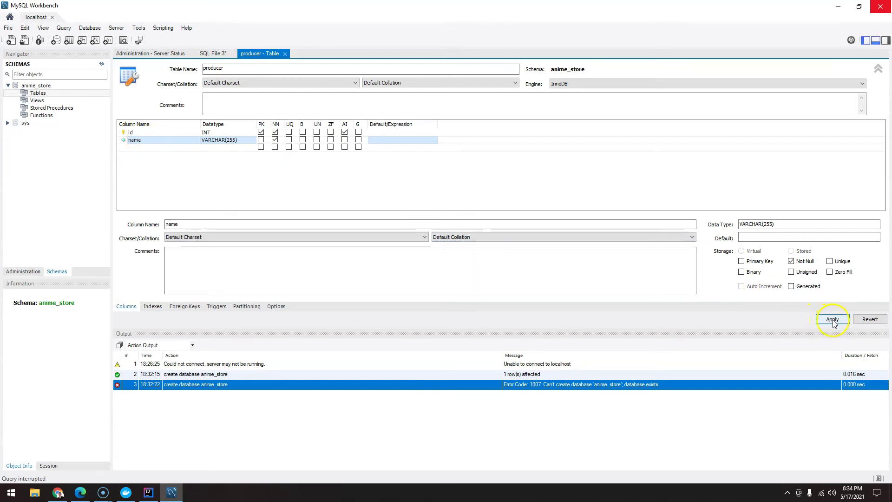
Step: Apply the CREATE TABLE producer script and expand Tables to confirm producer is listed
left_click_drag(538, 232, 400, 171)
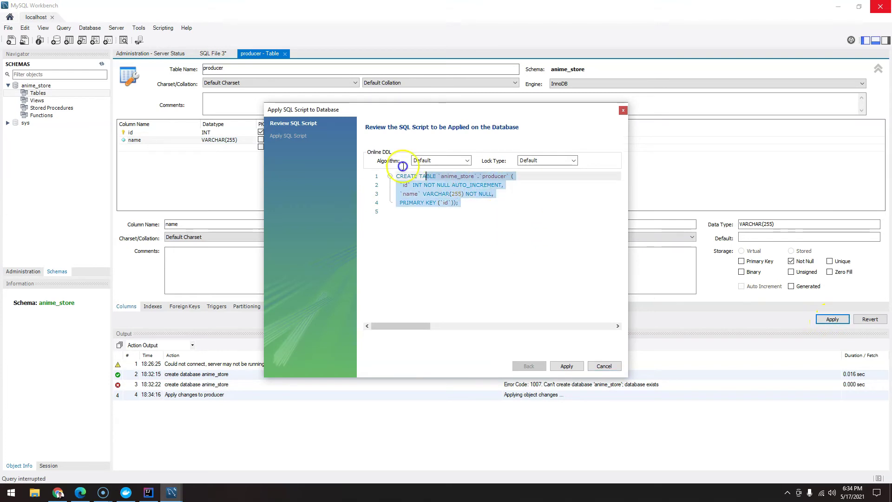
left_click(478, 213)
left_click_drag(478, 213, 350, 164)
left_click(567, 366)
left_click(570, 366)
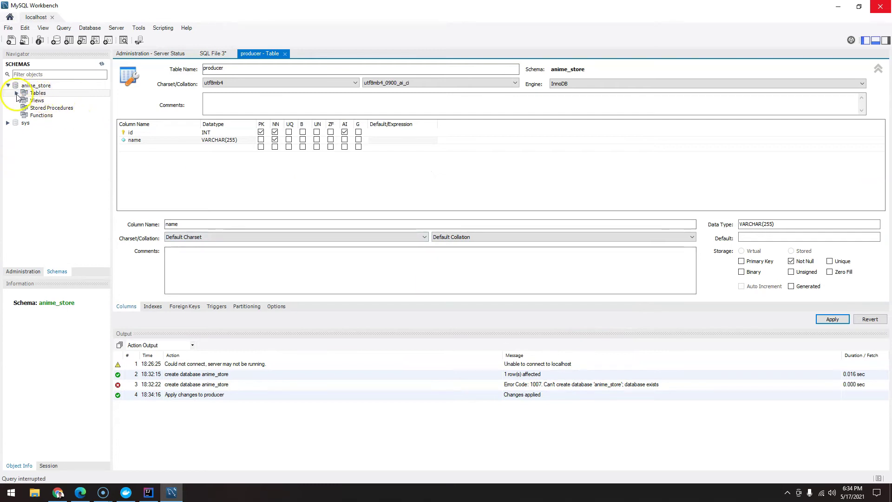
double_click(38, 94)
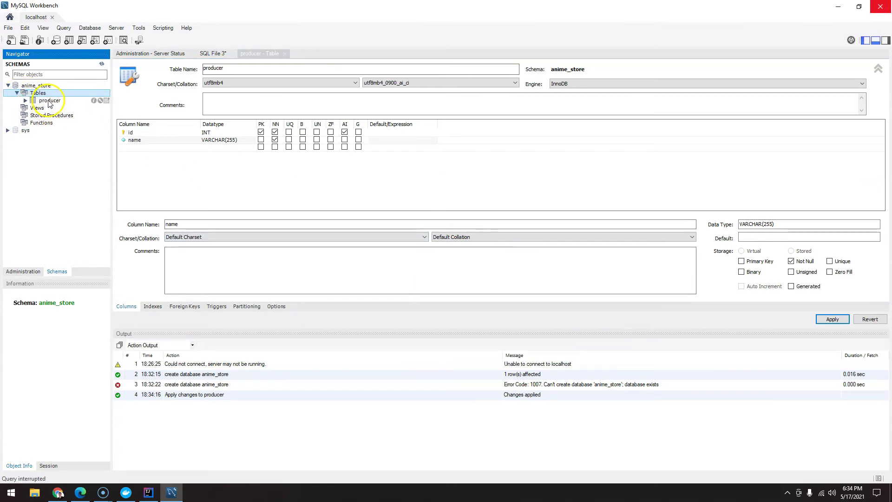
left_click(58, 492)
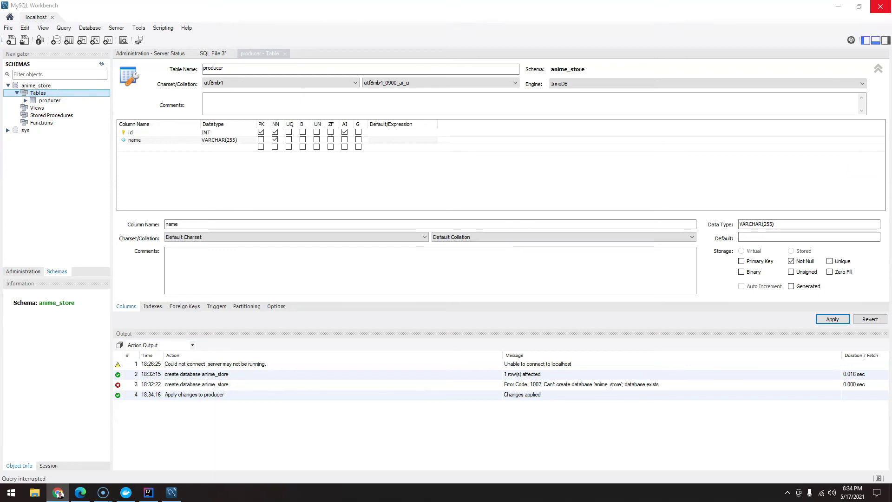
right_click(37, 93)
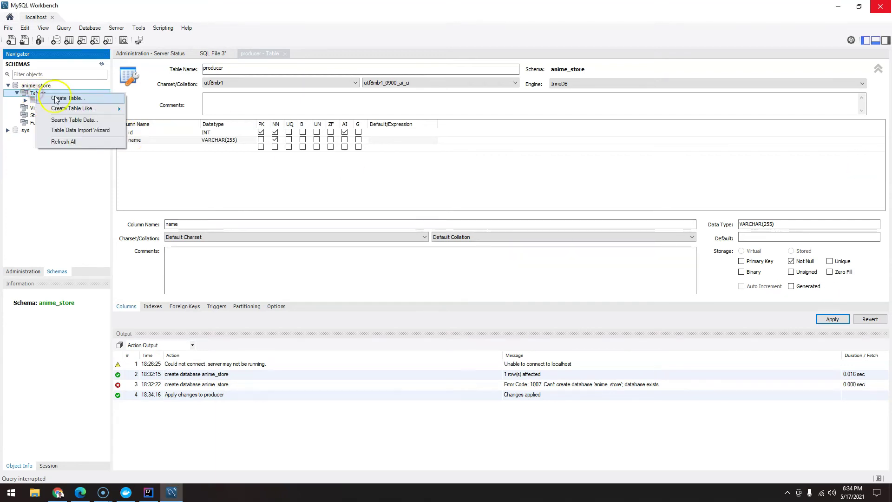
Step: Create a new table named anime whose id INT column is primary key, not null and auto-increment
left_click(58, 98)
left_click(236, 71)
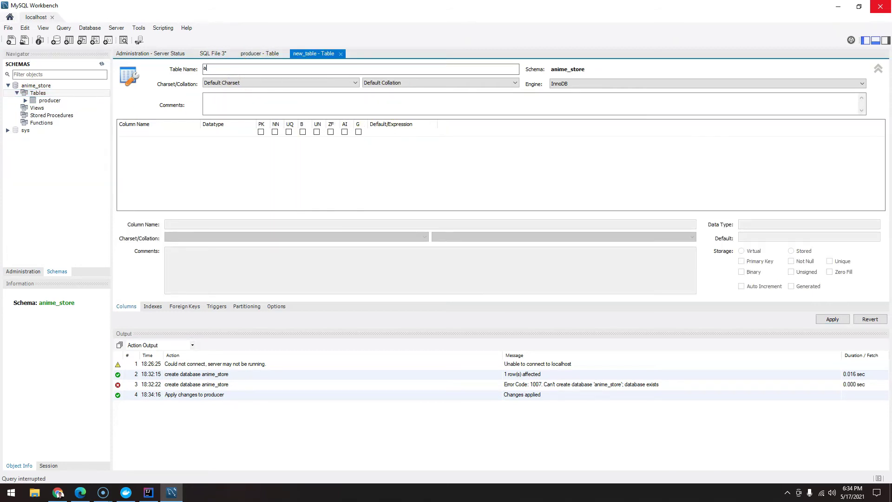
type("anime")
double_click(139, 133)
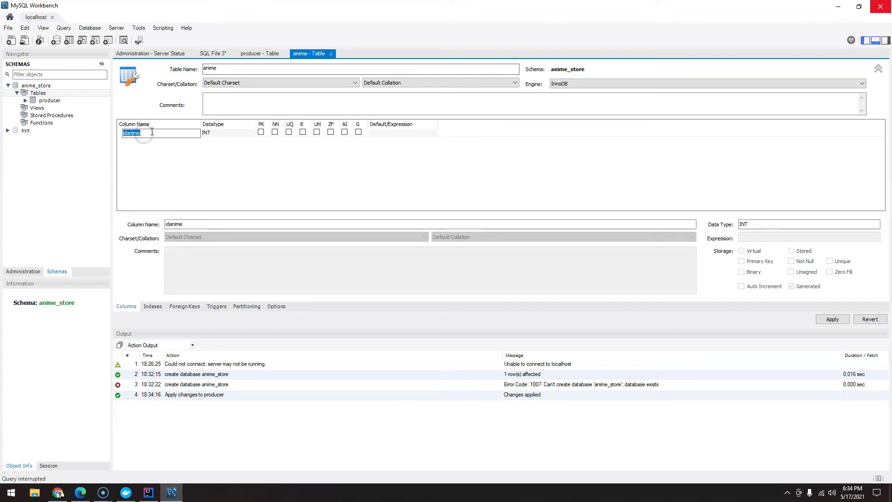
left_click(260, 131)
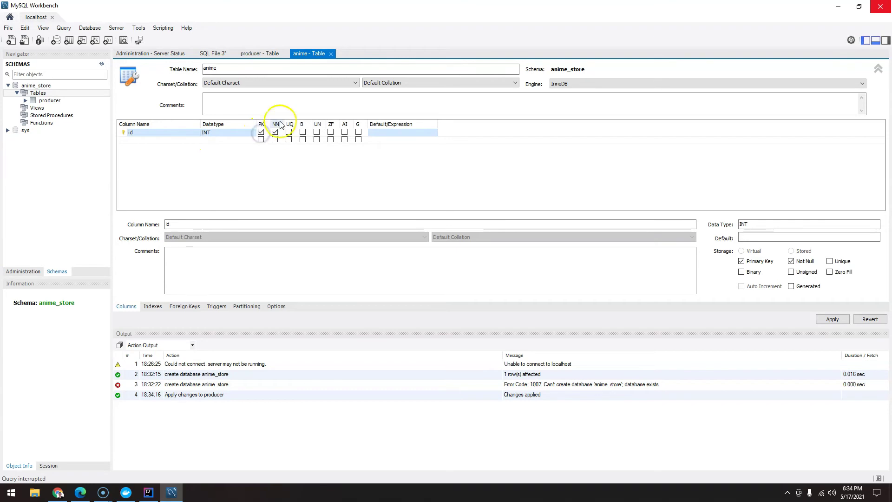
left_click(344, 132)
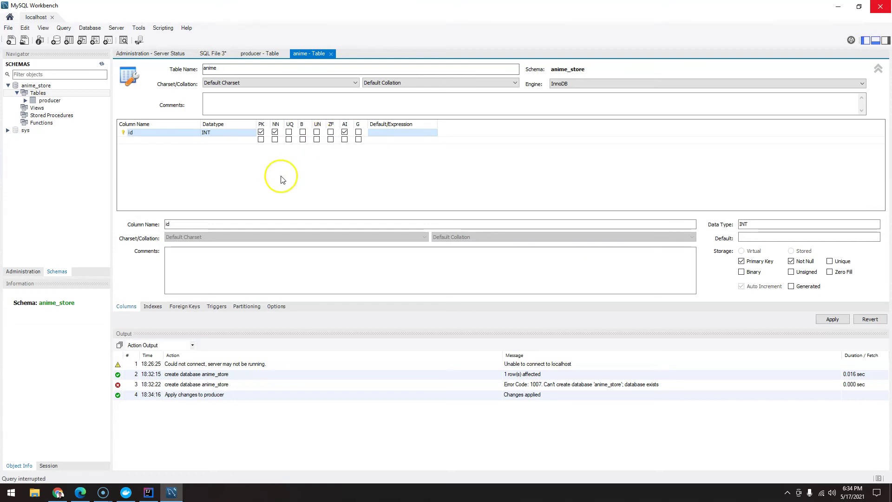
double_click(146, 139)
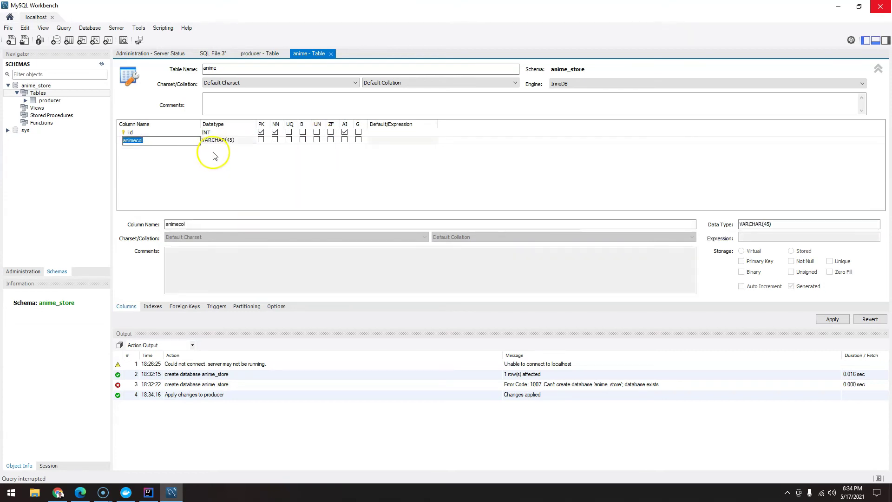
Step: Add a name column typed VARCHAR(300) and marked not null
type("name")
key("Return")
left_click(231, 139)
left_click(235, 142)
double_click(231, 140)
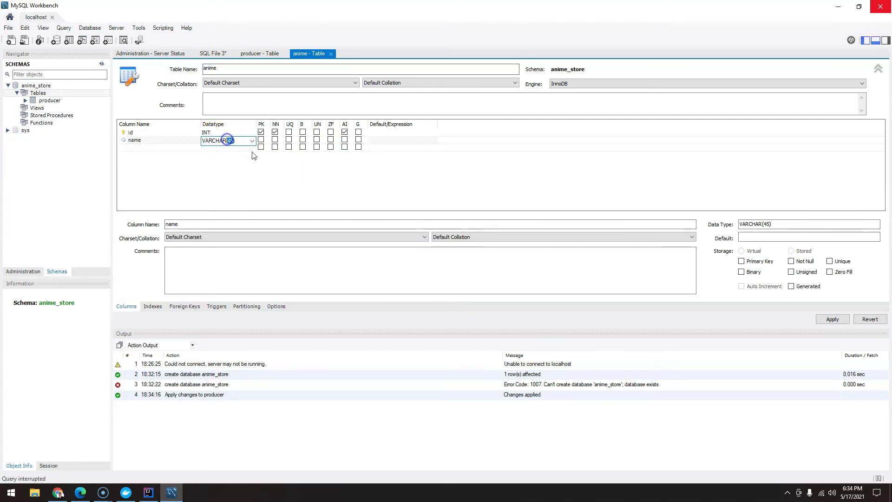
double_click(231, 141)
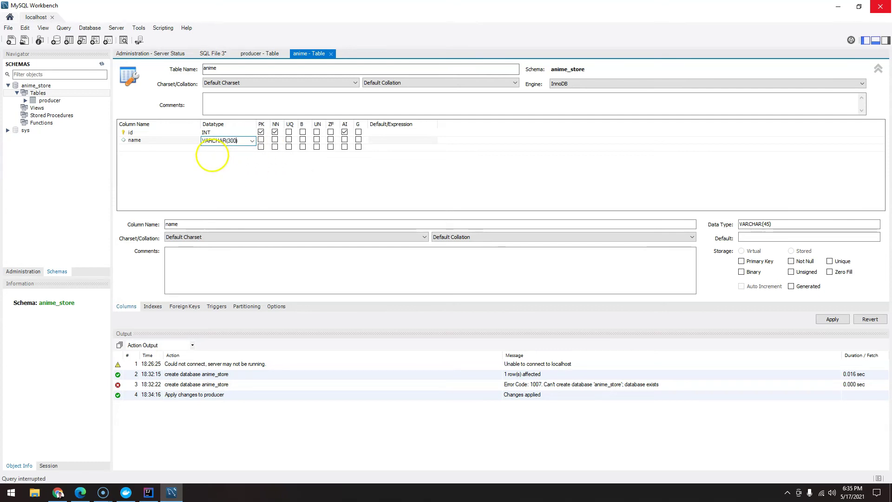
left_click(262, 175)
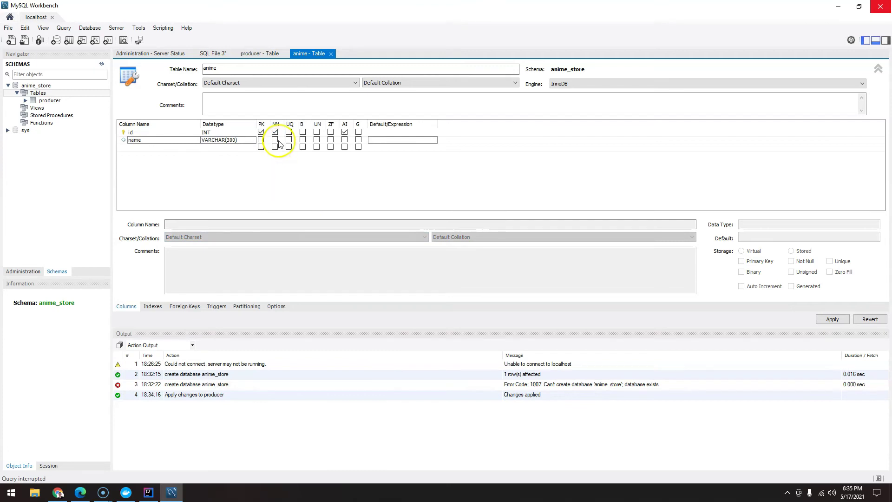
left_click(276, 140)
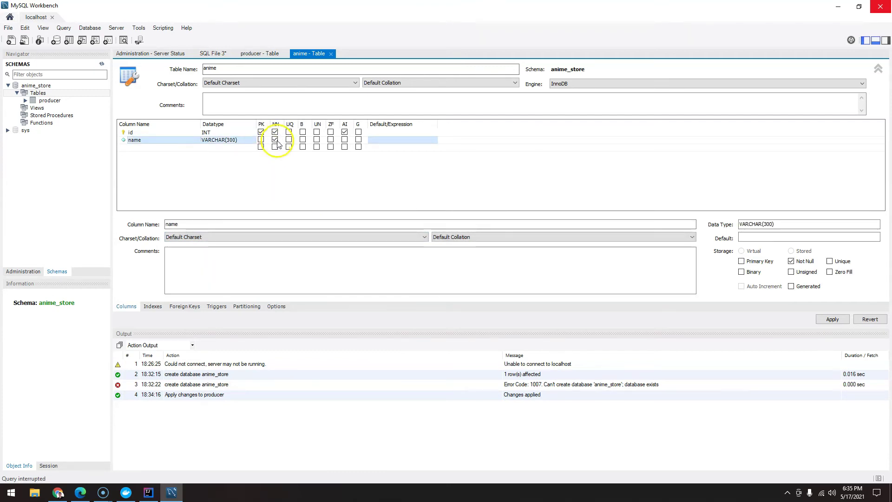
Step: Add an episodes column of type INT, marked not null
left_click(139, 147)
double_click(146, 147)
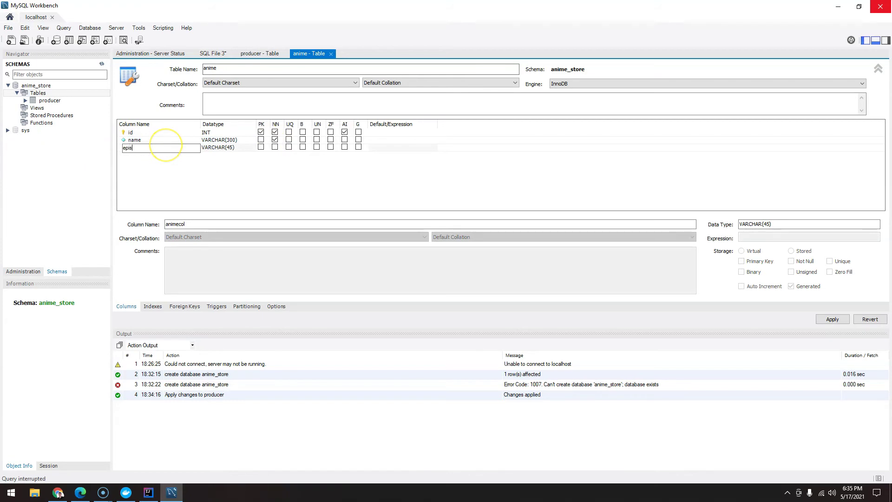
key("Tab")
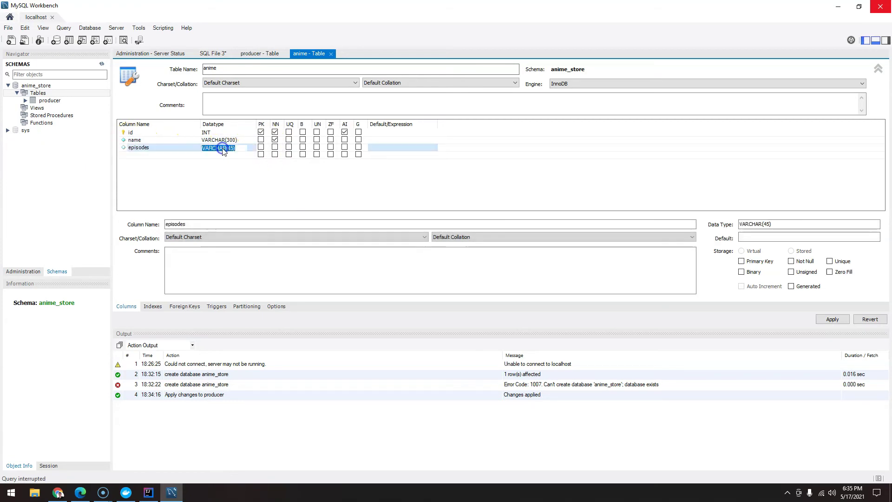
type("IN")
left_click(252, 148)
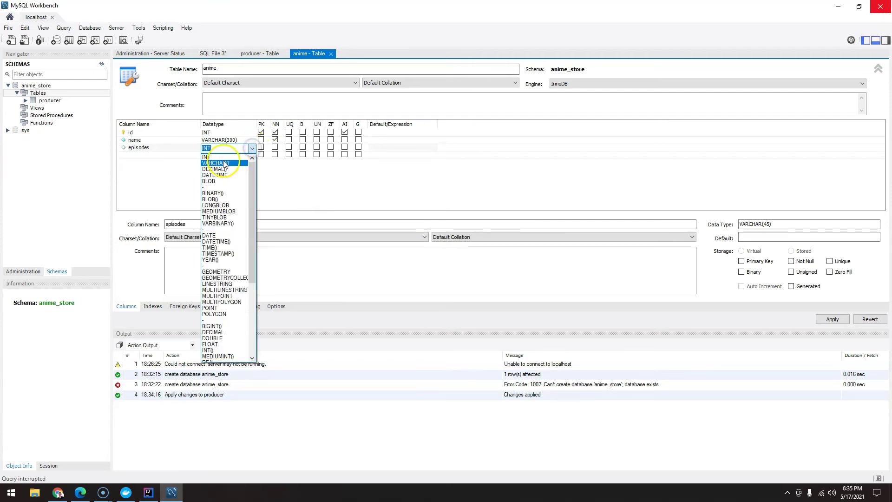
left_click(269, 158)
left_click(255, 183)
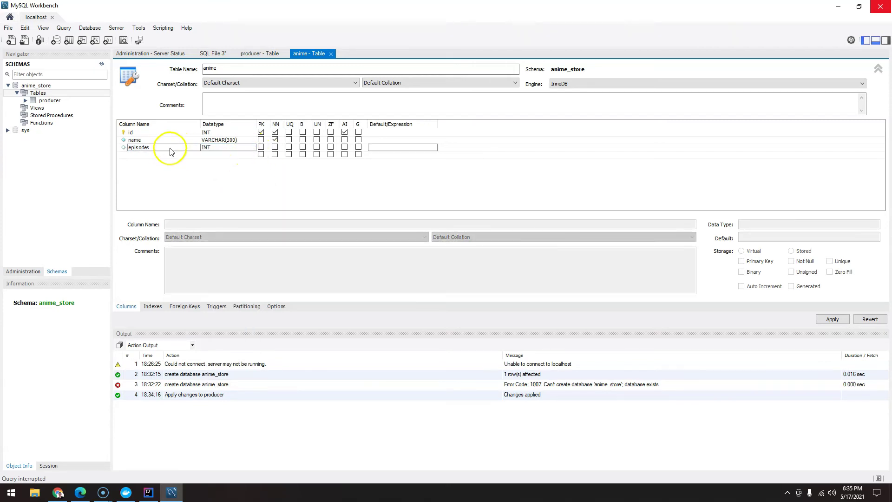
left_click(274, 147)
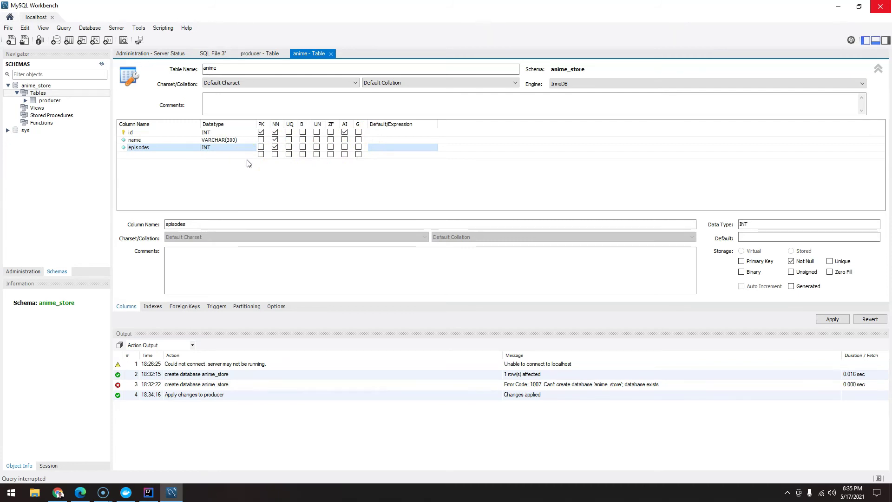
left_click(156, 156)
Step: Name the fourth anime column producer_id, type INT, not null, after checking the producer table's definition
double_click(158, 157)
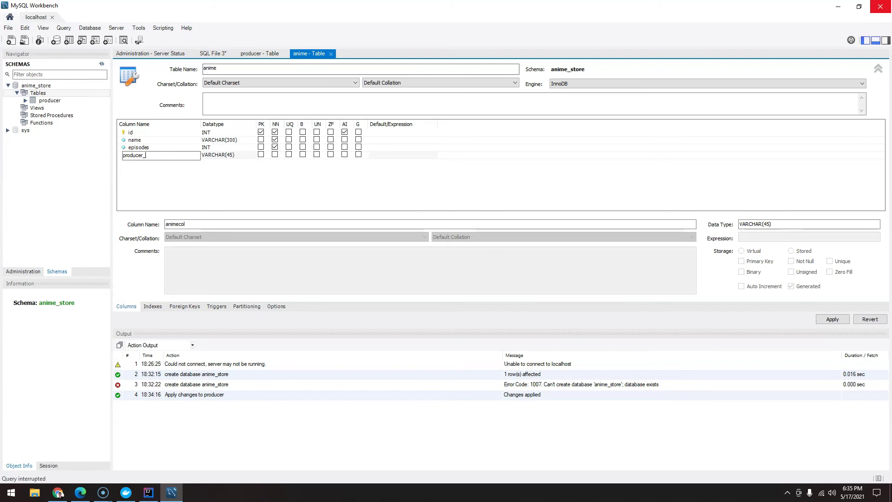
left_click(214, 175)
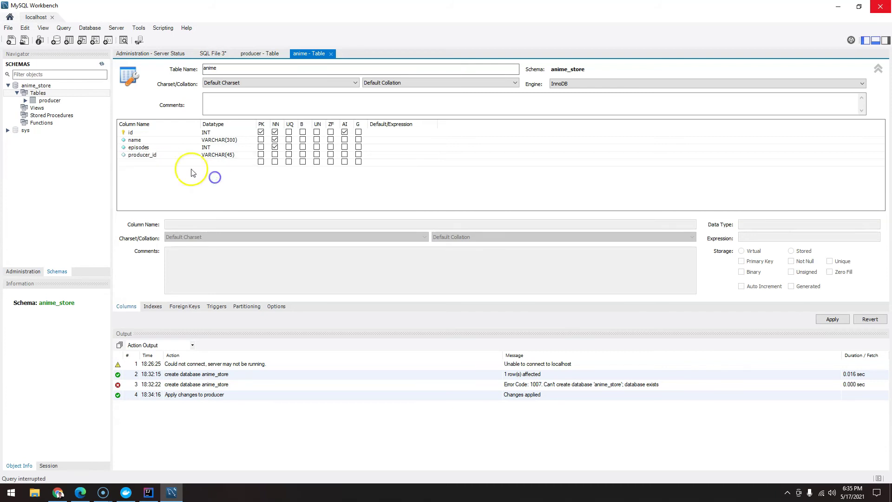
left_click(260, 55)
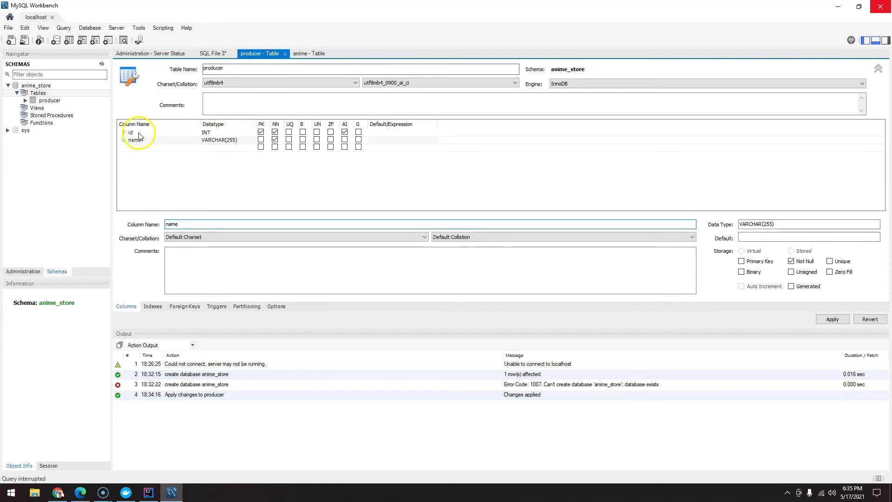
left_click(309, 54)
left_click(221, 147)
double_click(225, 155)
left_click(252, 156)
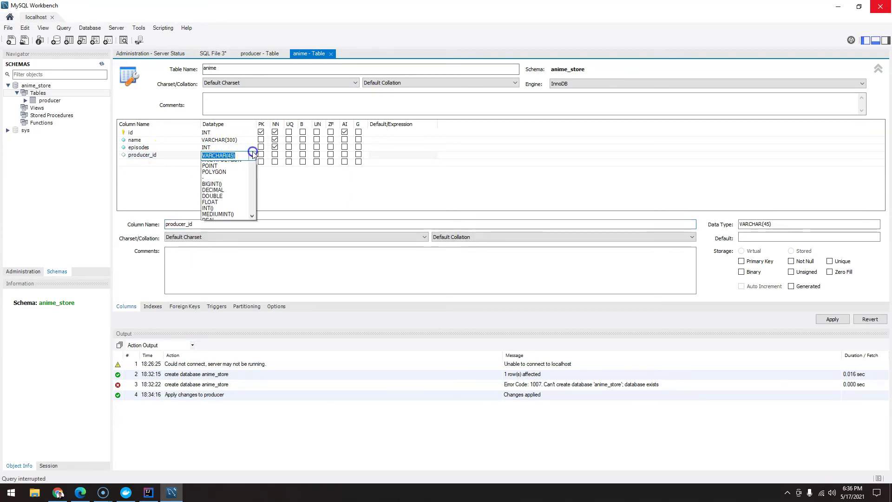
left_click(218, 164)
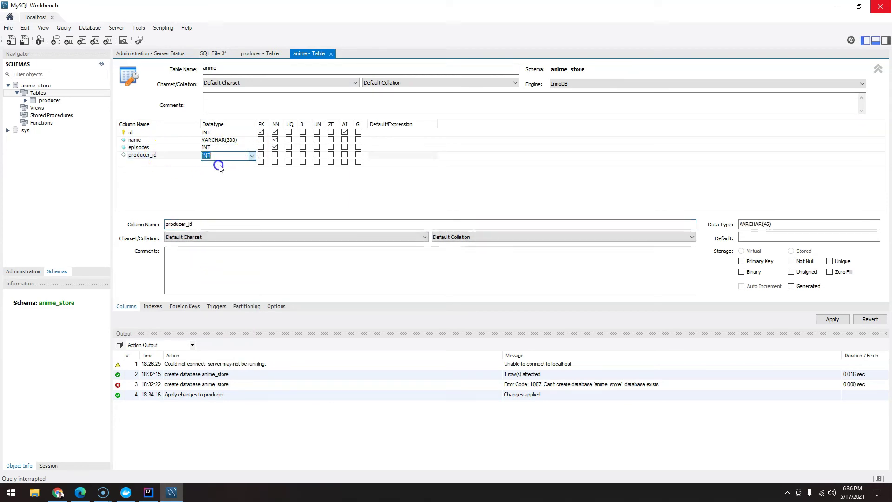
left_click(276, 155)
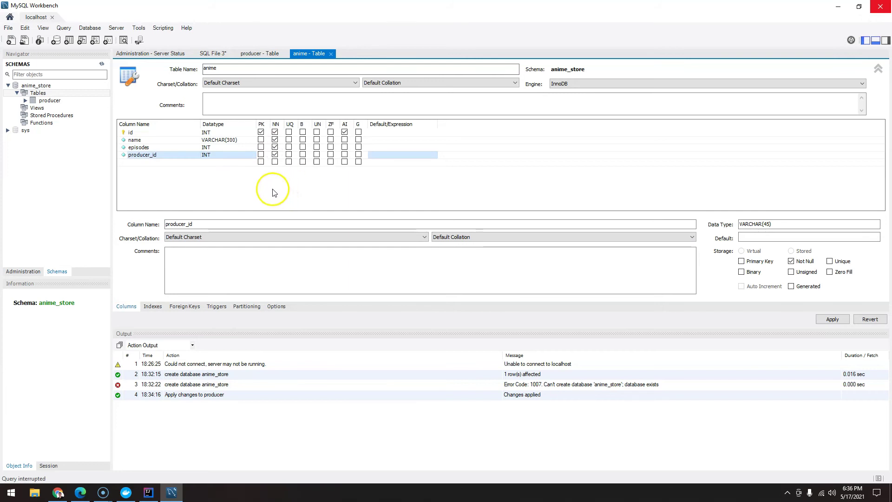
left_click(270, 191)
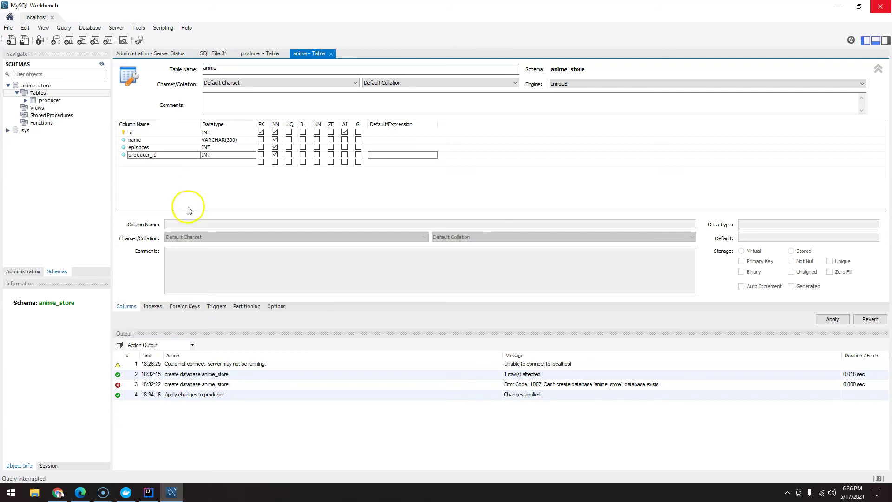
Step: Add a foreign key named producer_id referencing `anime_store`.`producer` with id as referenced column
left_click(190, 308)
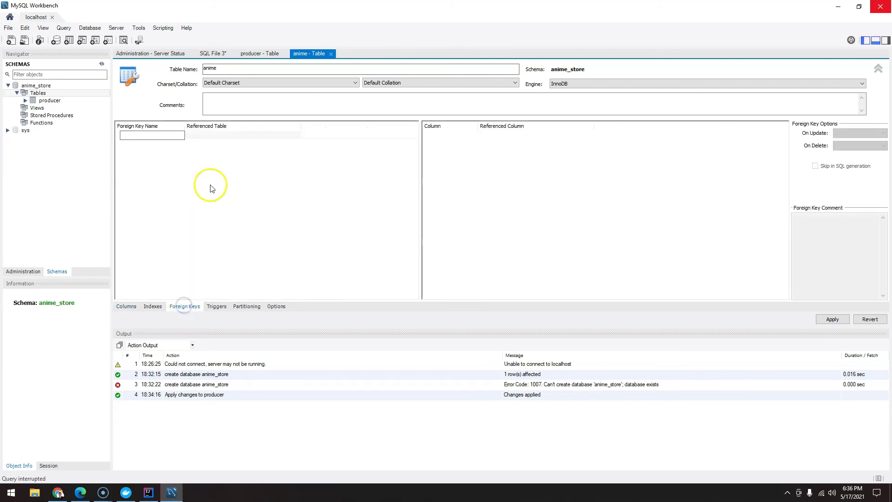
left_click(173, 136)
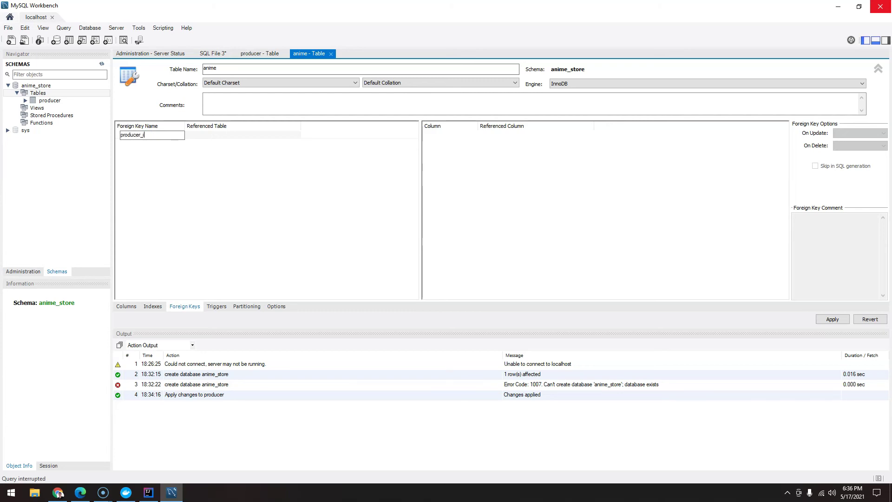
left_click(195, 198)
left_click(214, 135)
left_click(214, 135)
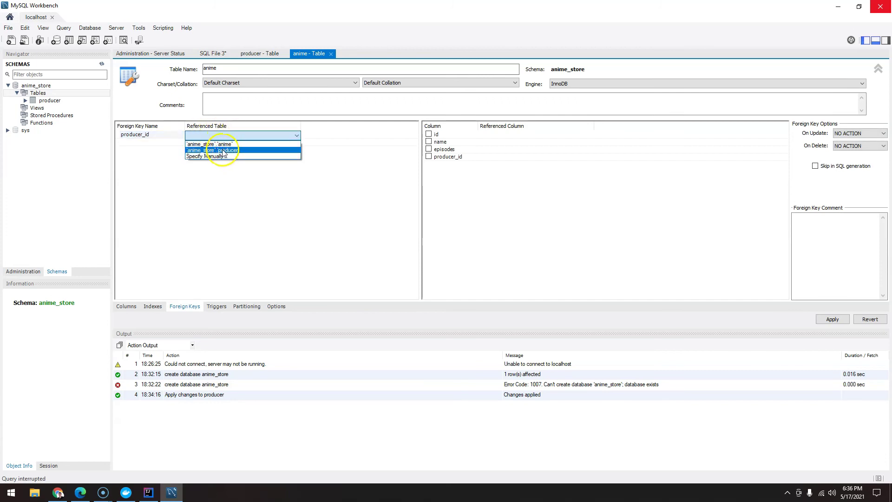
left_click(223, 150)
left_click(428, 135)
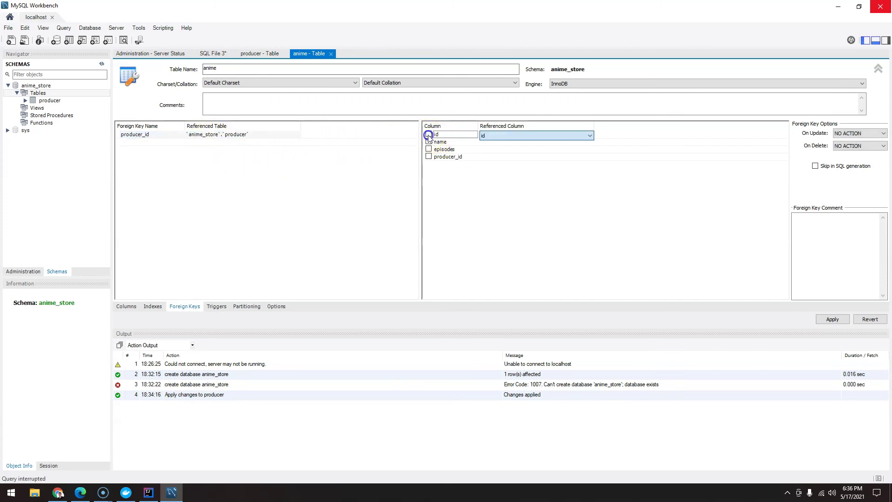
left_click(485, 143)
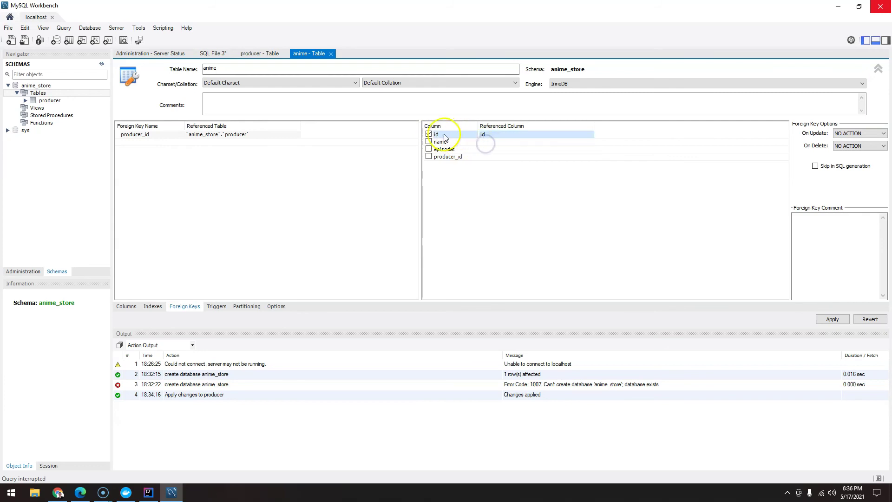
left_click(143, 141)
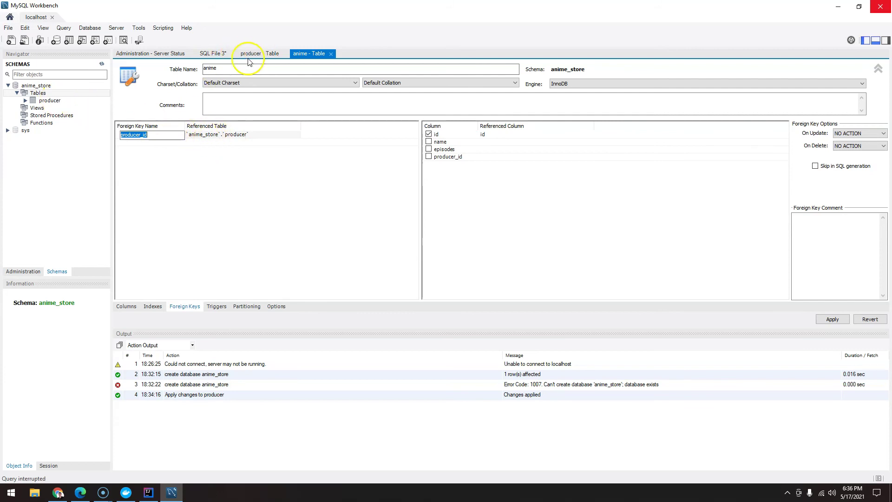
double_click(215, 68)
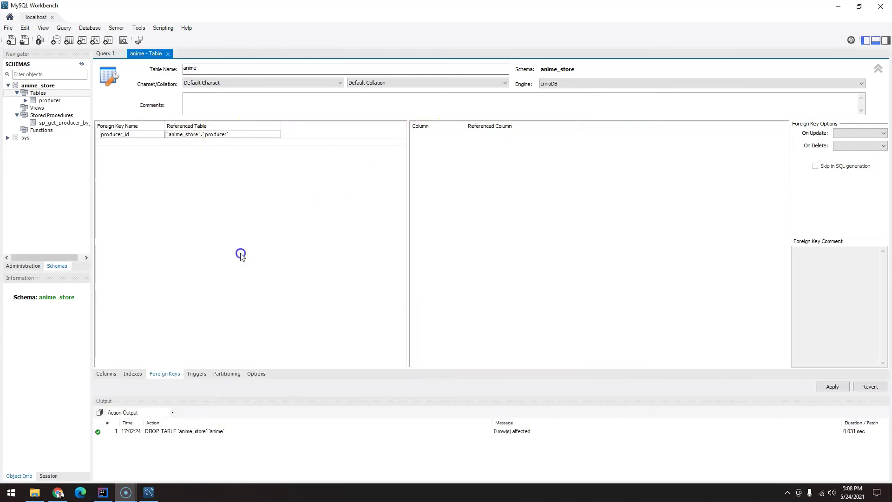
Step: Map the producer_id column to producer.id and review the generated CREATE TABLE anime script
left_click(228, 134)
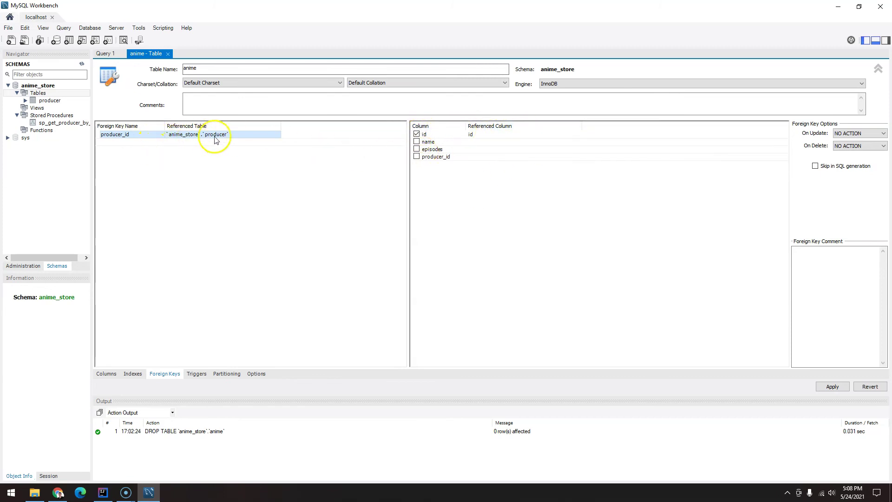
left_click(417, 157)
left_click(417, 135)
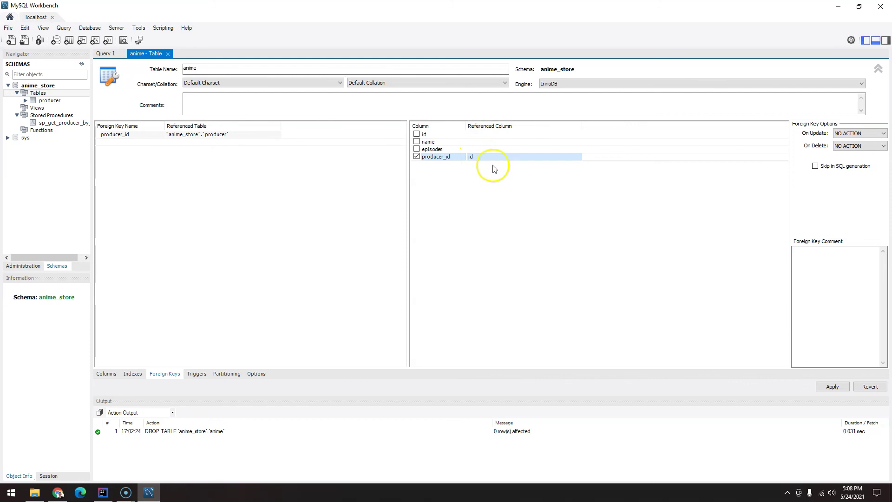
left_click(832, 386)
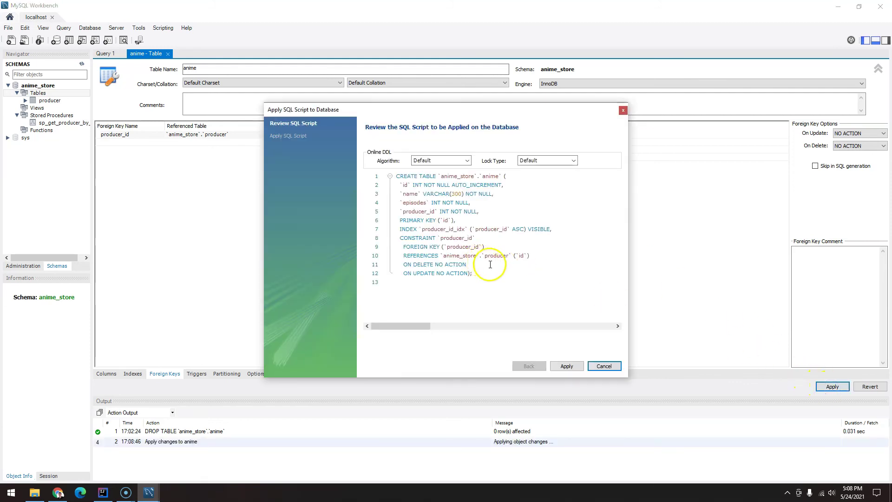
Step: Apply the CREATE TABLE anime script to create the table in anime_store
left_click_drag(396, 175, 496, 279)
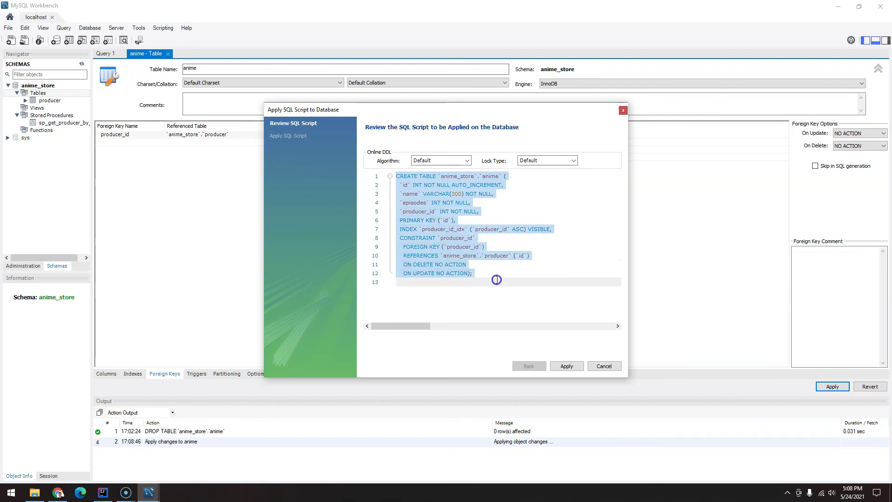
left_click(492, 264)
left_click(567, 366)
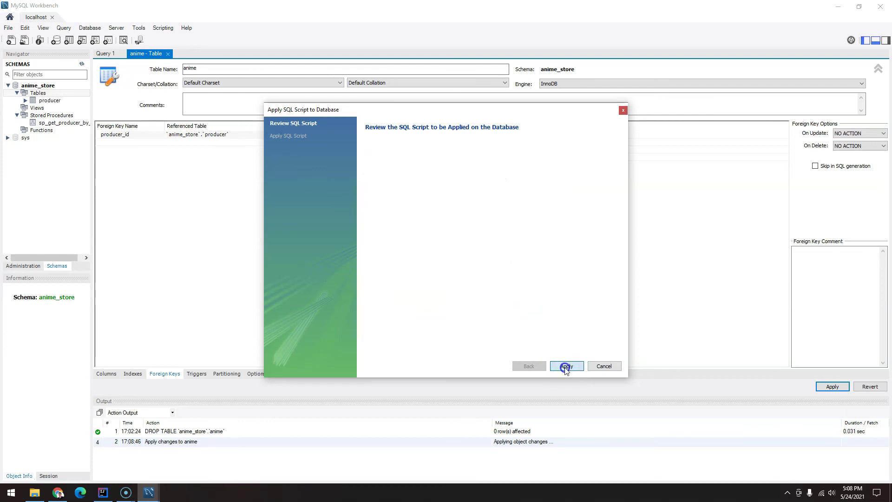
left_click(568, 366)
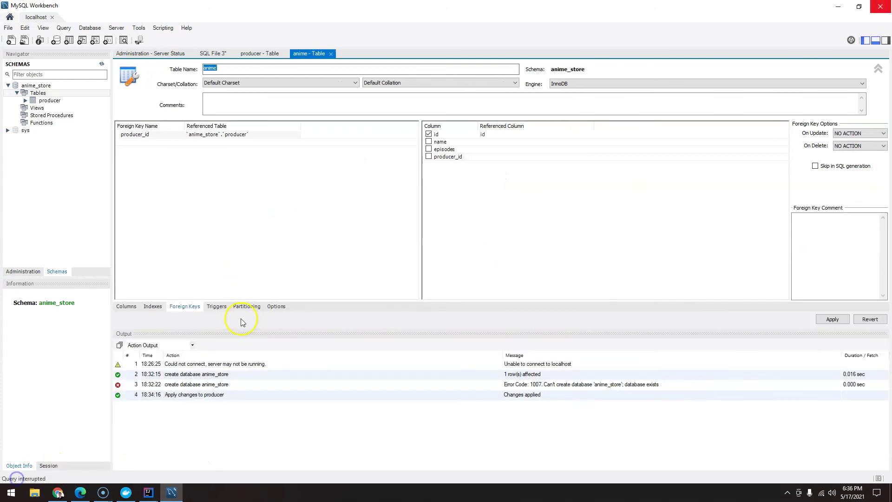
Step: Close the anime and producer table editor tabs
left_click(330, 53)
left_click(246, 54)
left_click(285, 54)
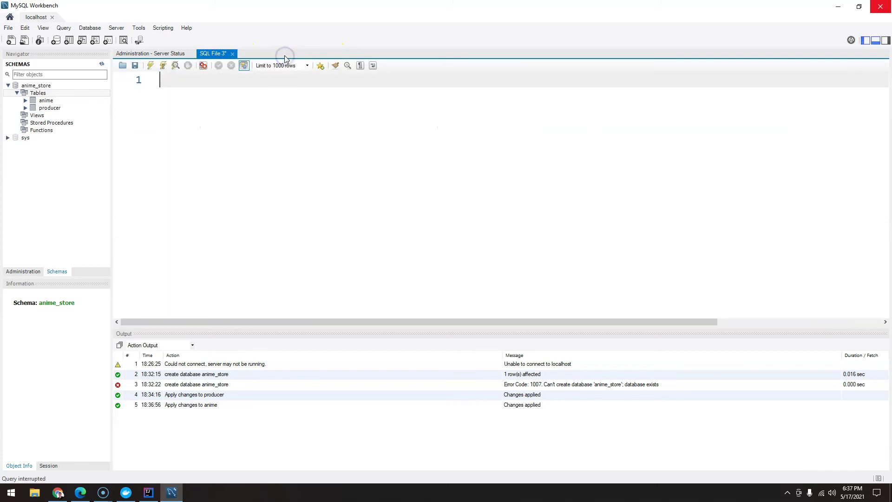
Step: Refresh the schema tree's Tables and expand the producer and anime tables
left_click(179, 54)
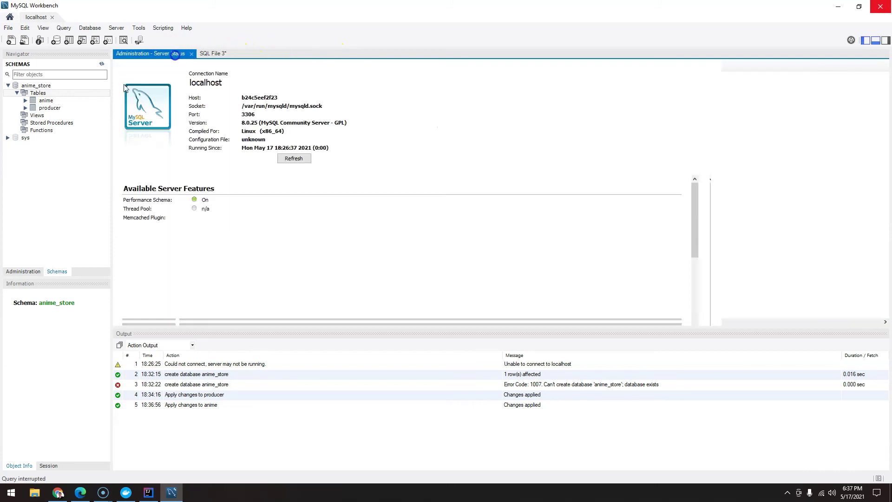
left_click(42, 93)
right_click(41, 93)
left_click(74, 142)
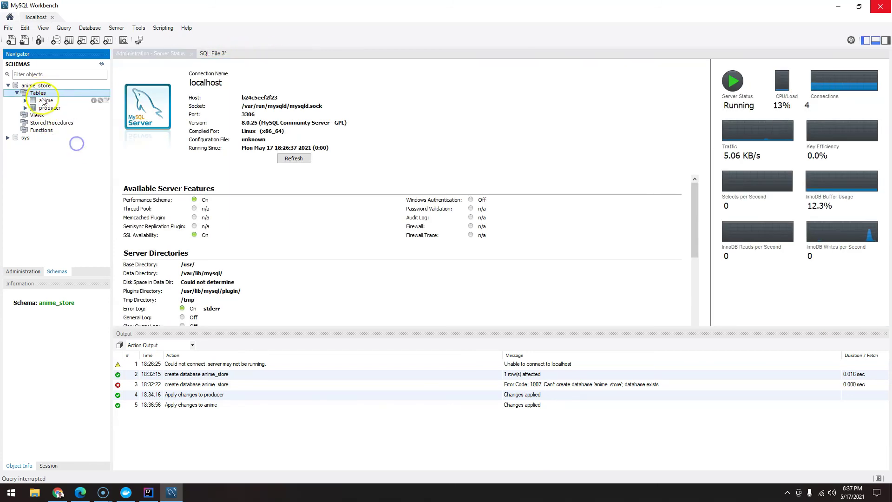
double_click(53, 110)
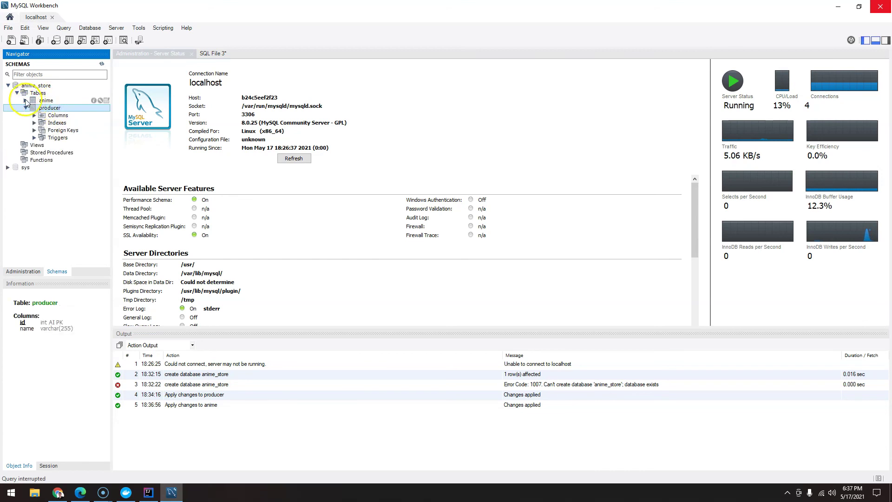
left_click(25, 100)
Step: Inspect anime's columns id, name, episodes and producer_id, then return to SQL File 3
left_click(34, 108)
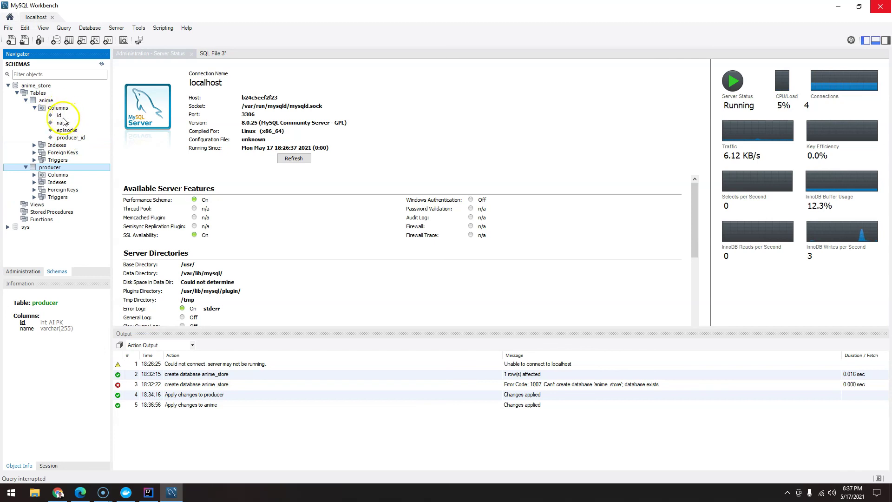
left_click(61, 116)
left_click(65, 122)
left_click(70, 131)
left_click(78, 138)
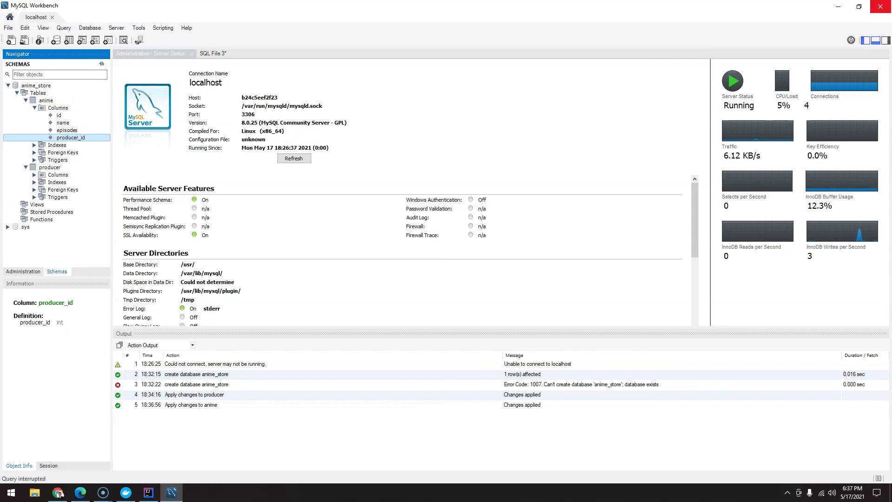
left_click(58, 494)
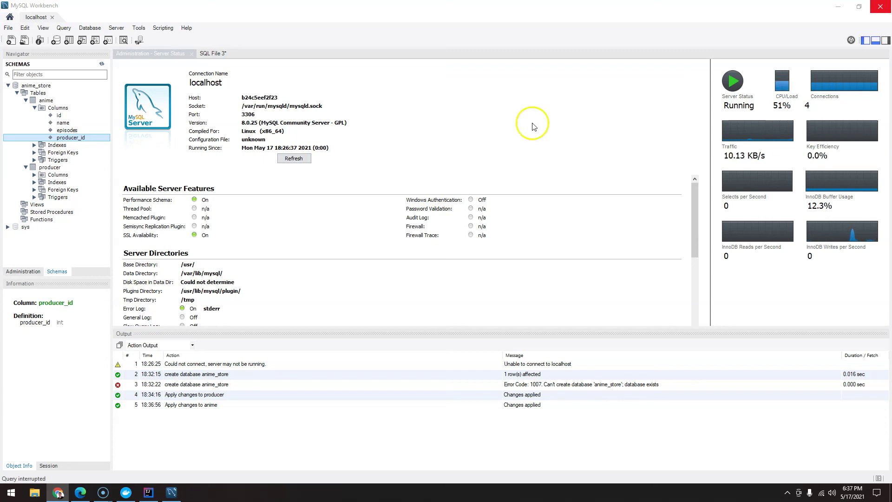
left_click(102, 63)
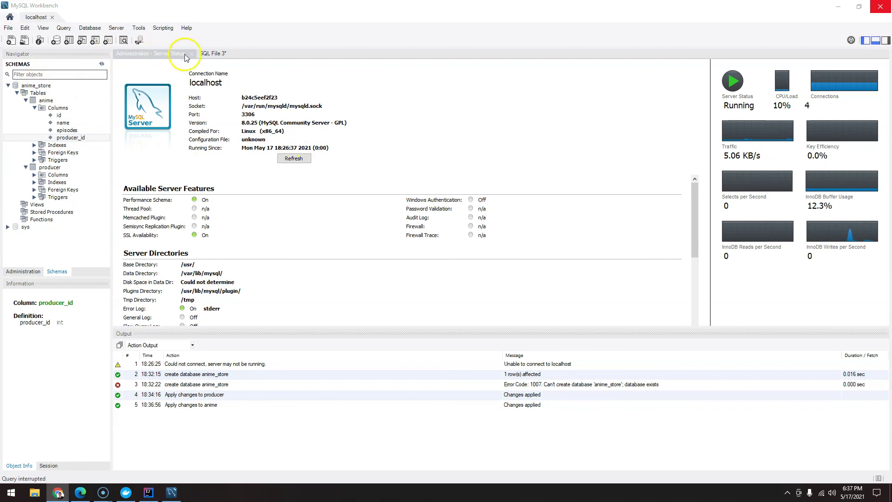
left_click(211, 54)
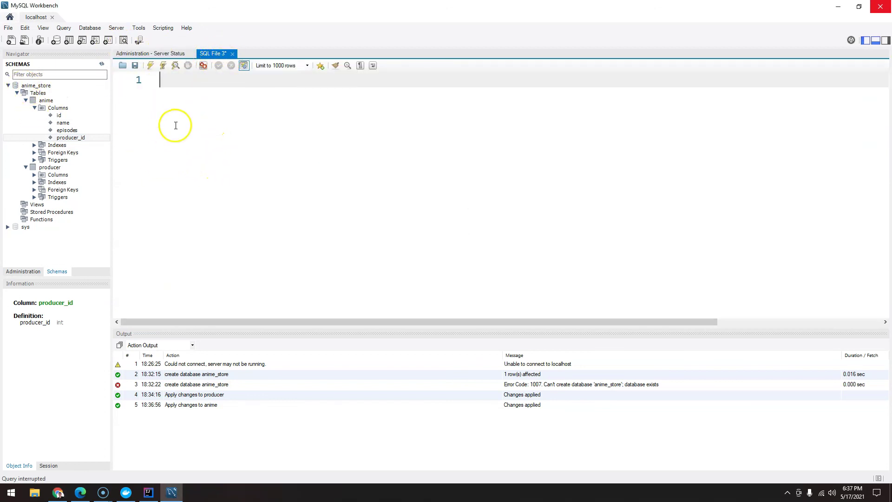
Step: Run SELECT * FROM anime; and see it fail with error 1046
left_click(184, 100)
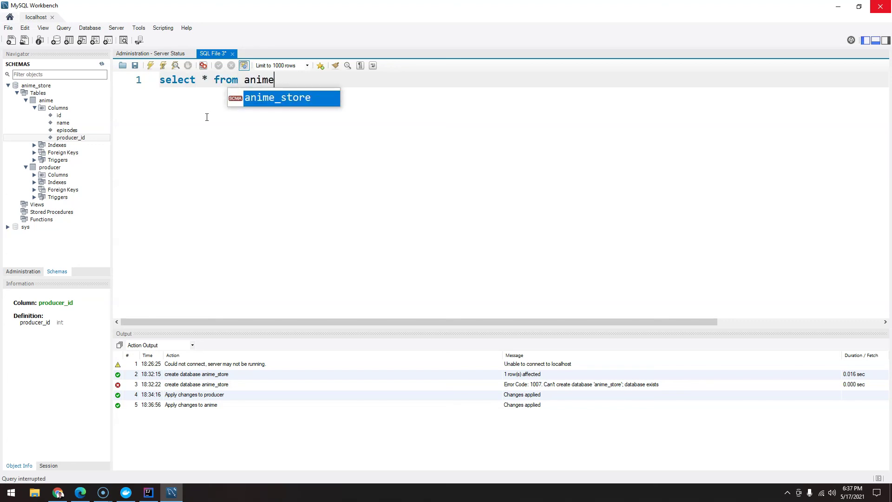
type(";")
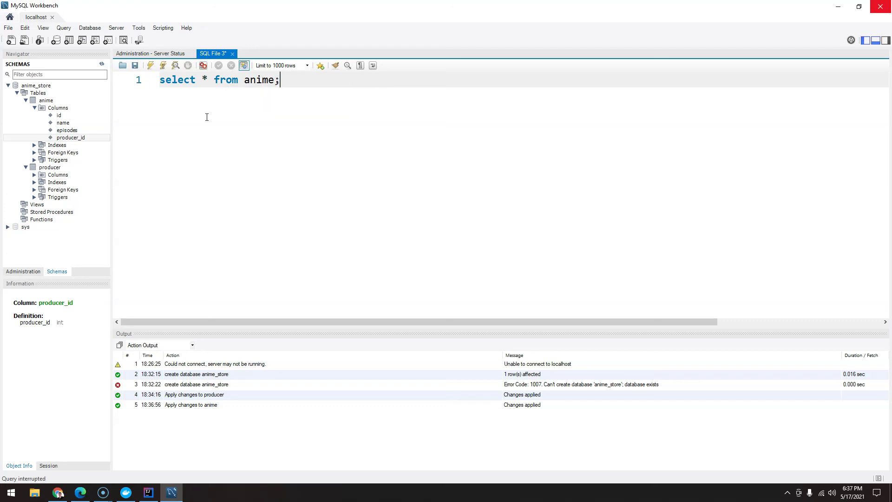
key("ctrl+Return")
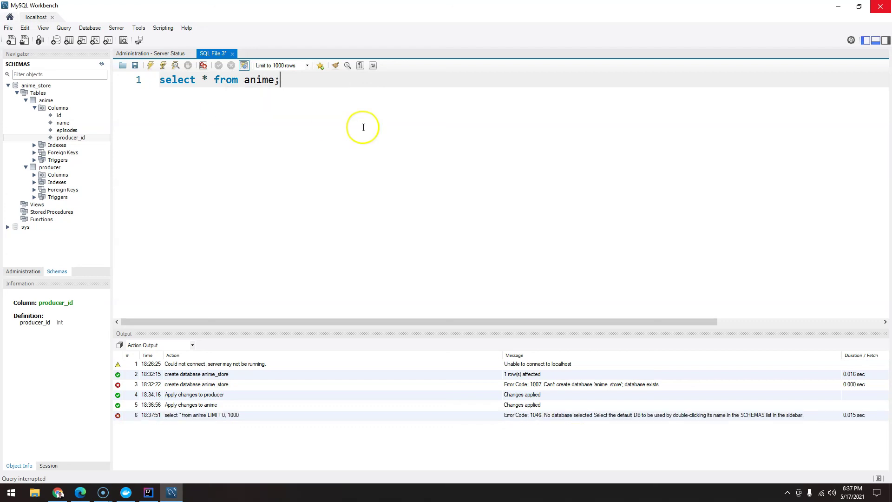
left_click(562, 414)
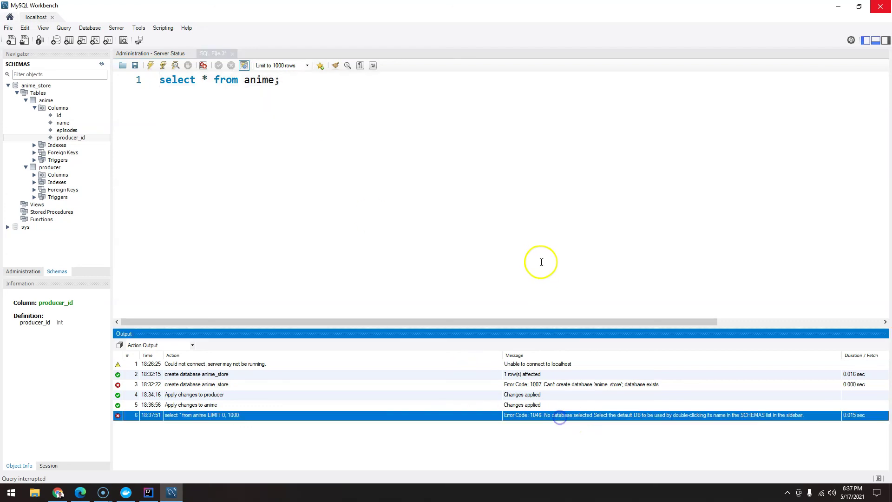
left_click(411, 215)
Step: Qualify the query's table as anime_store.anime
triple_click(157, 85)
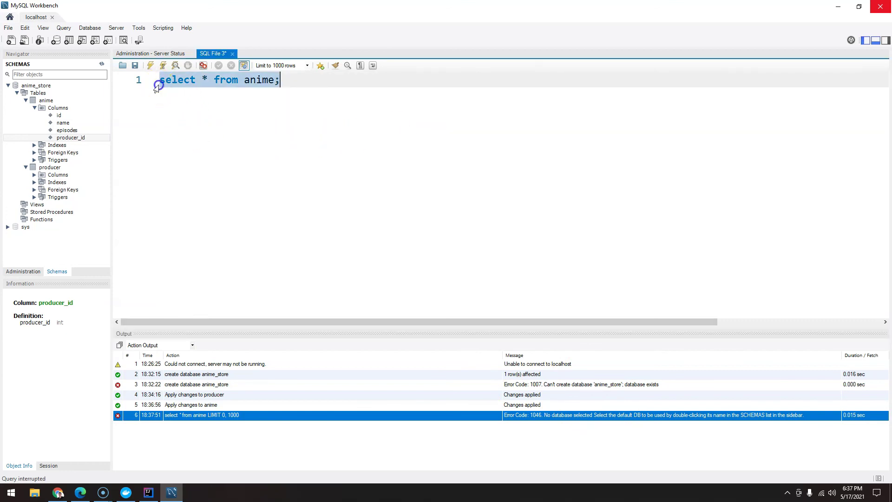
left_click(36, 86)
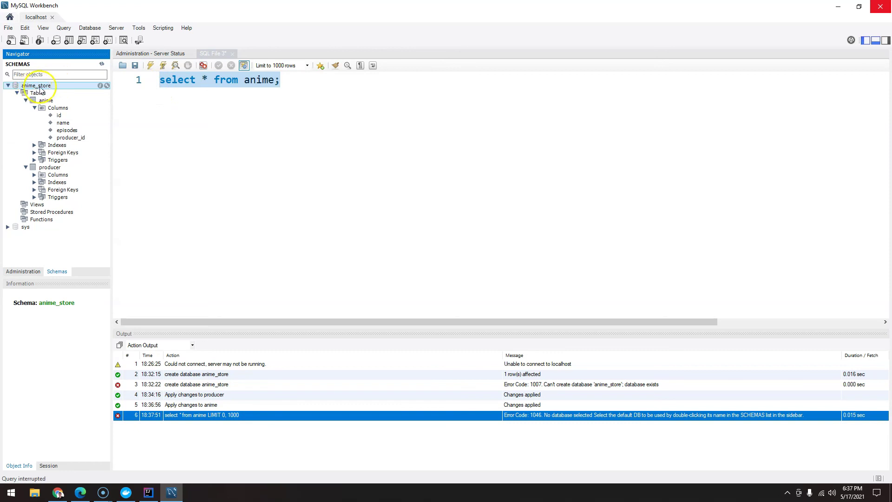
right_click(36, 89)
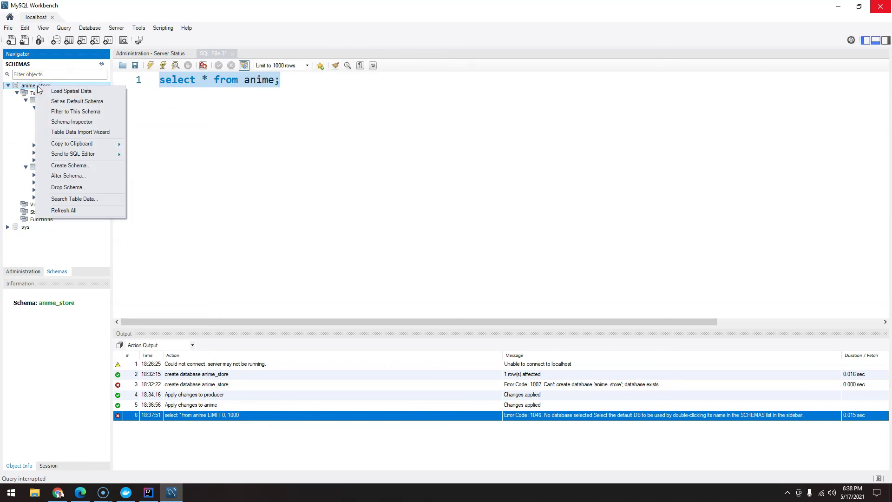
left_click(64, 102)
left_click(242, 90)
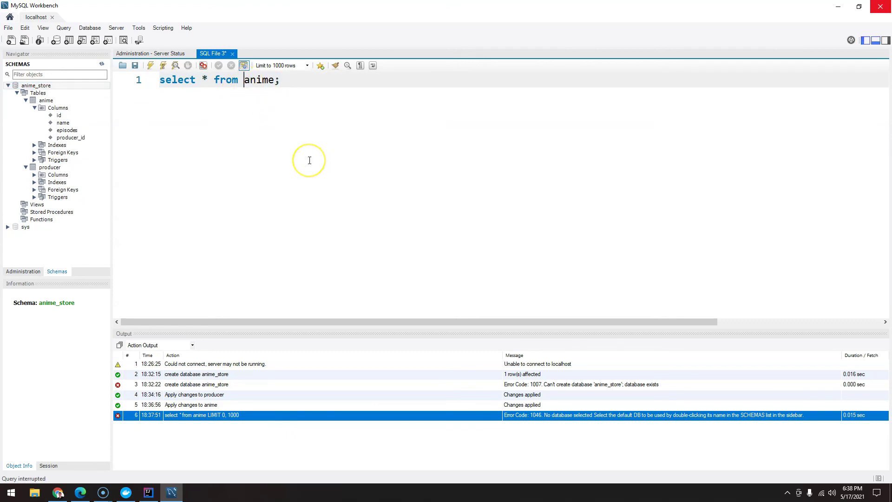
type("anime_store")
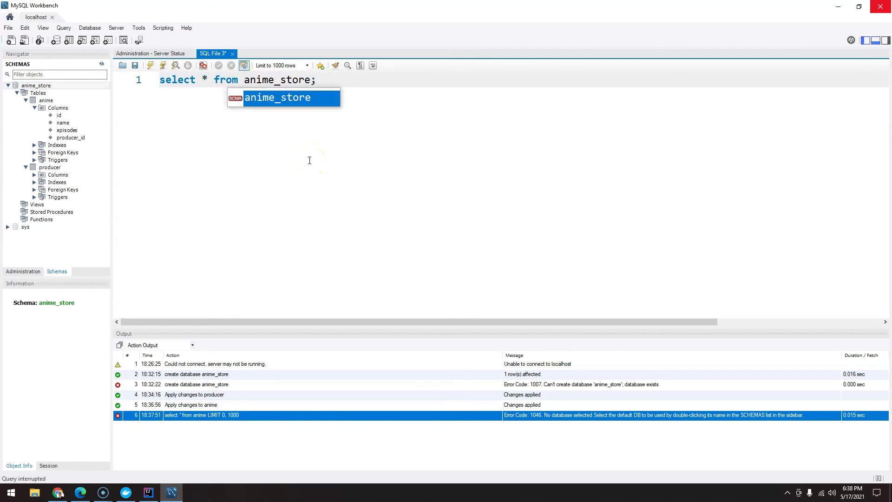
key("Return")
type(".ani")
key("Escape")
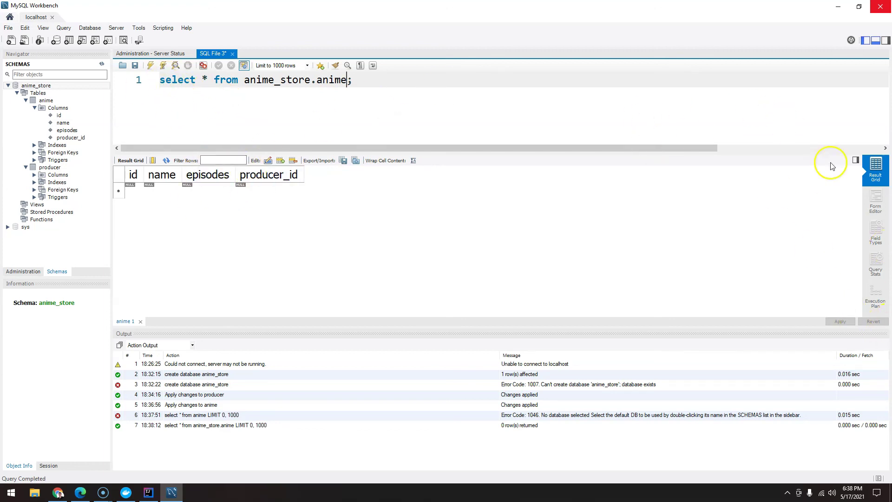
Step: Set anime_store as the default schema
left_click(309, 80)
left_click(294, 80)
right_click(36, 85)
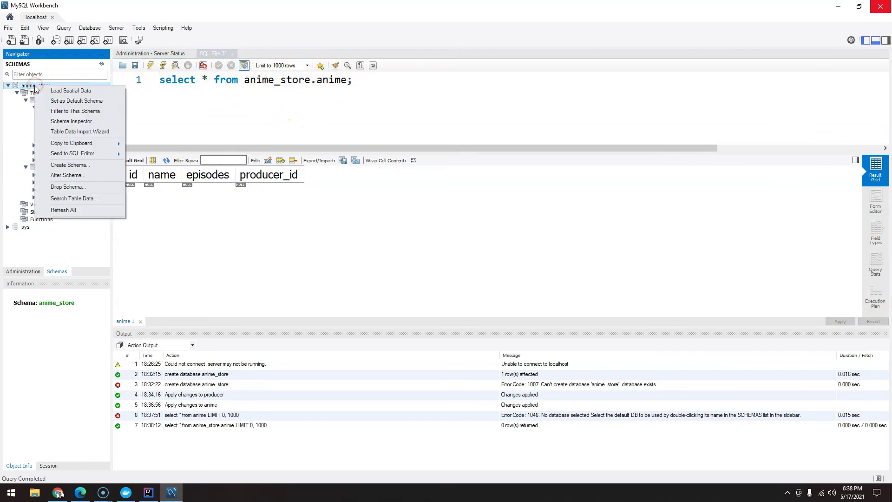
left_click(80, 101)
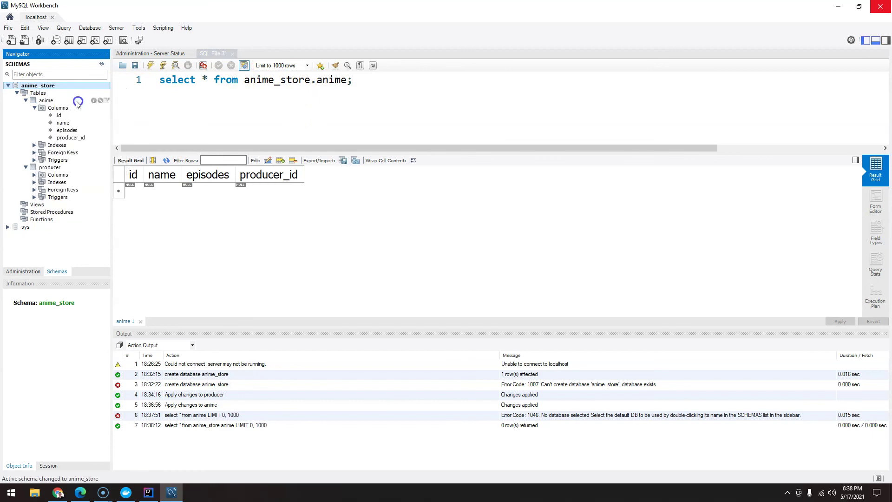
Step: Remove the anime_store. prefix and run select * from anime; returning 0 rows
left_click(281, 95)
left_click(316, 77)
left_click_drag(317, 76, 255, 75)
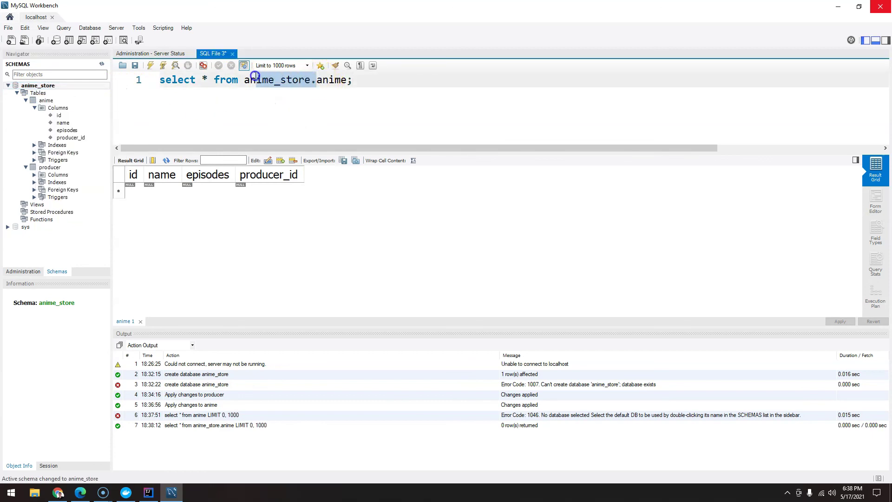
key("BackSpace")
key("BackSpace")
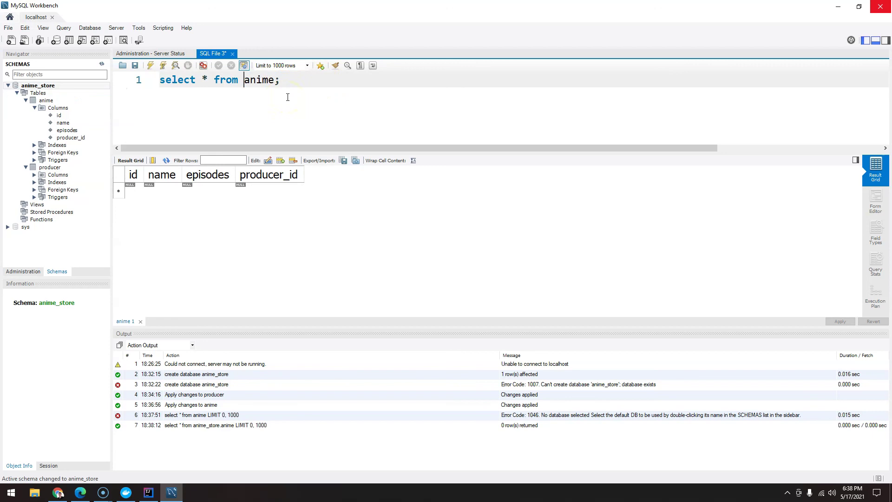
left_click(150, 66)
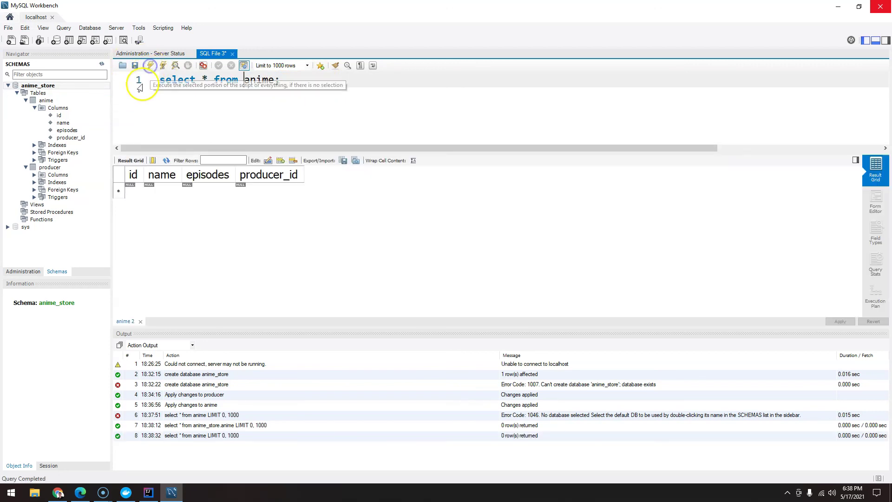
left_click(39, 85)
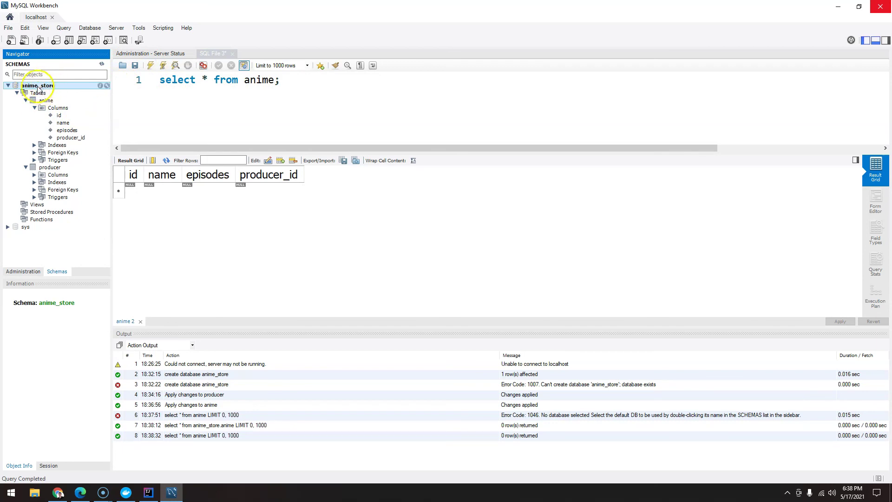
left_click(304, 93)
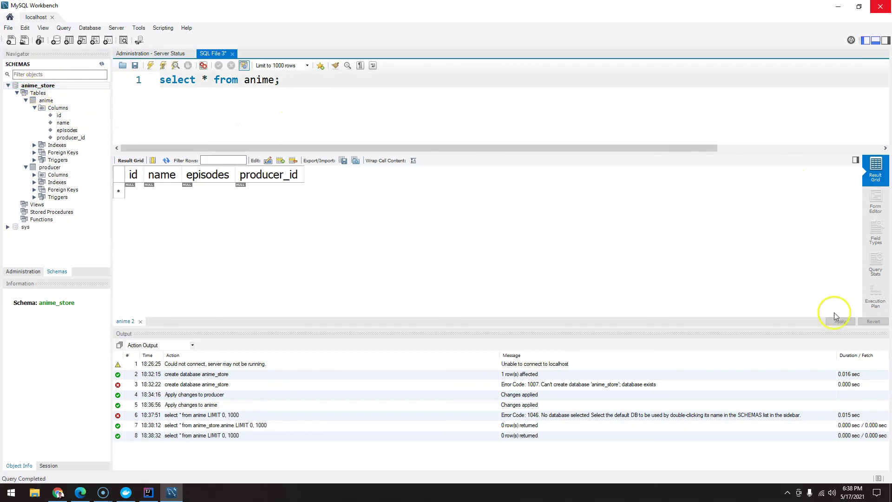